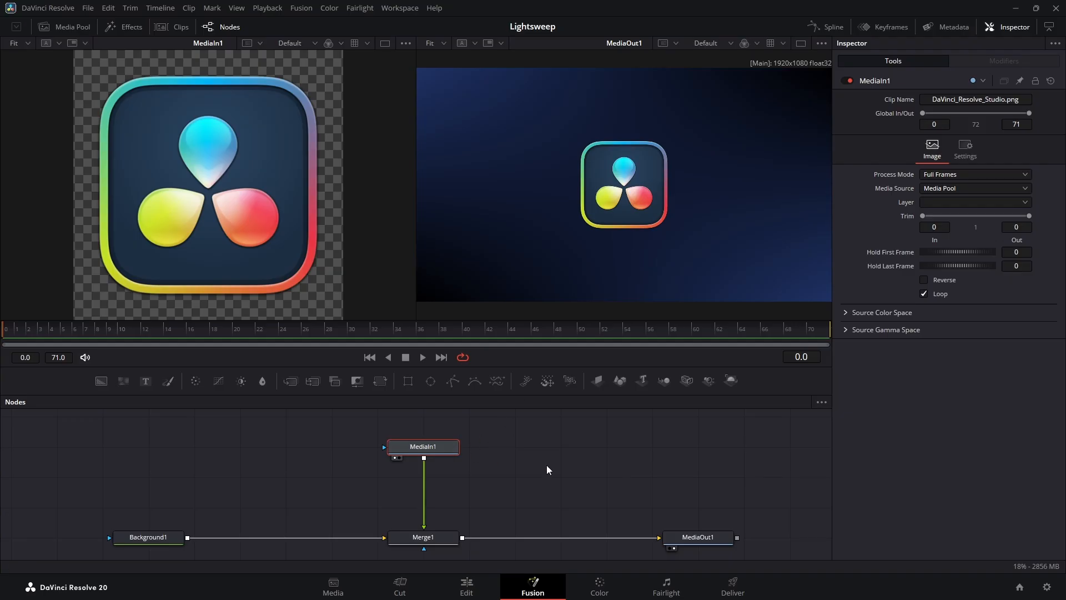
Step: Add a BrightnessContrast node directly after the MediaIn1 logo image
key(shift+space)
text(b)
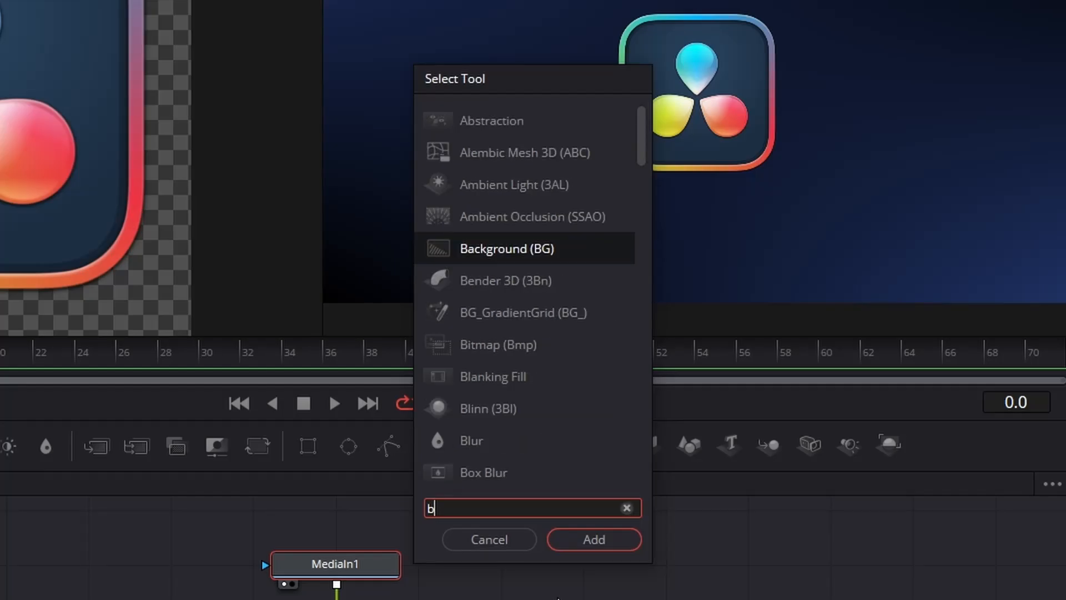
text(ri)
key(Return)
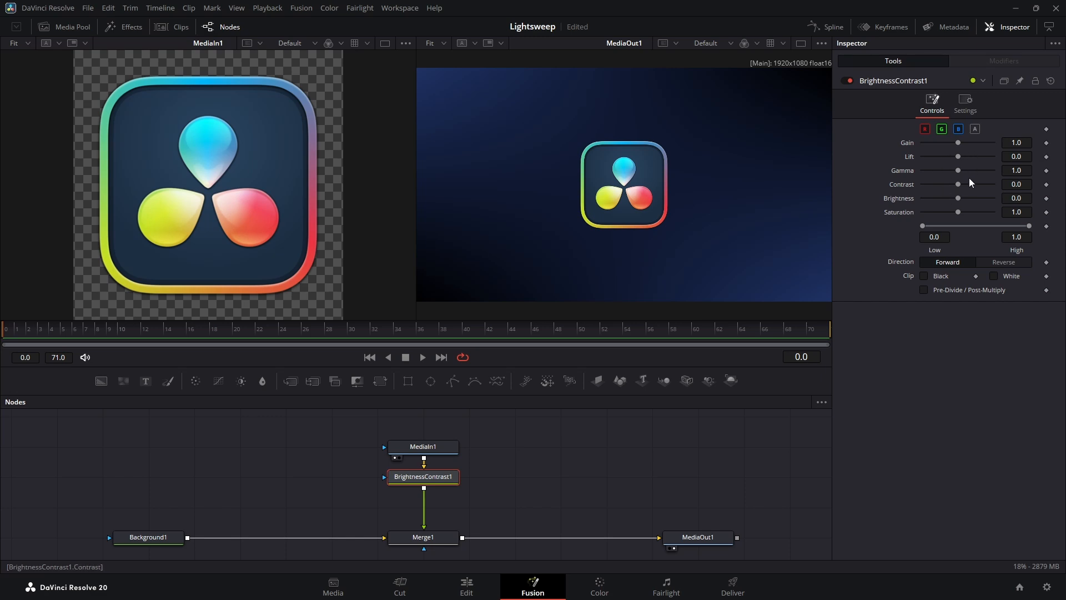
Step: Set the logo's Brightness to about 0.44 and enable Pre-Divide / Post-Multiply so only the logo is brightened
drag(958, 143, 965, 145)
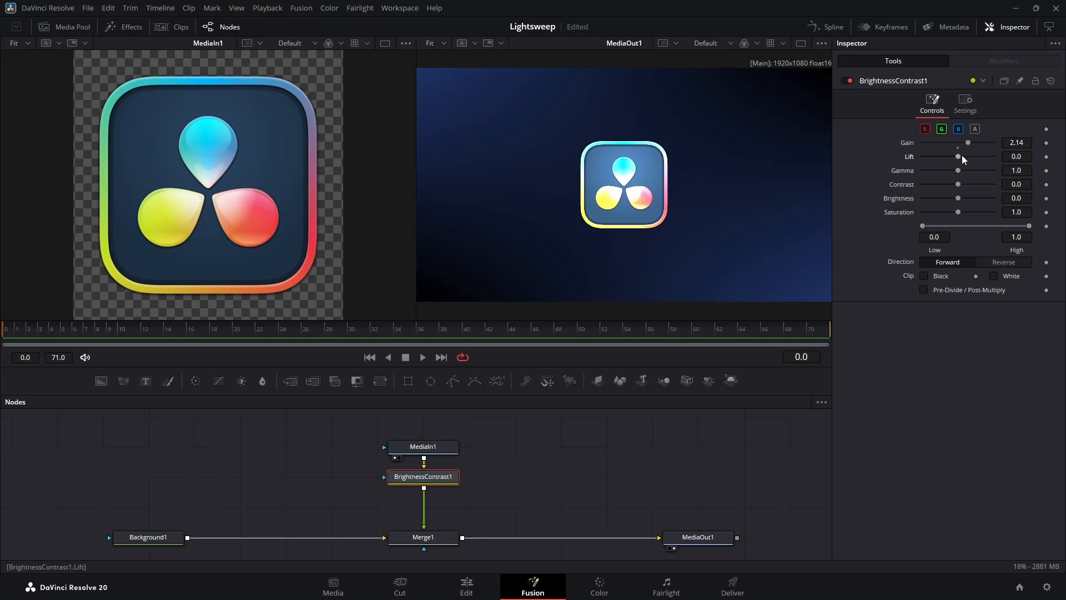
key(ctrl+z)
drag(957, 198, 969, 210)
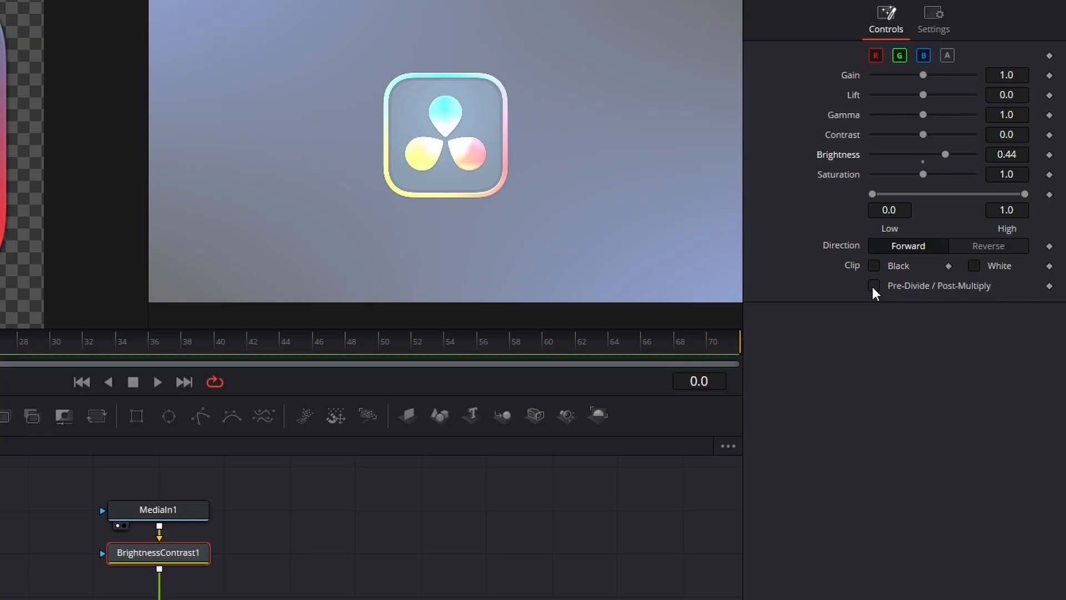
click(874, 285)
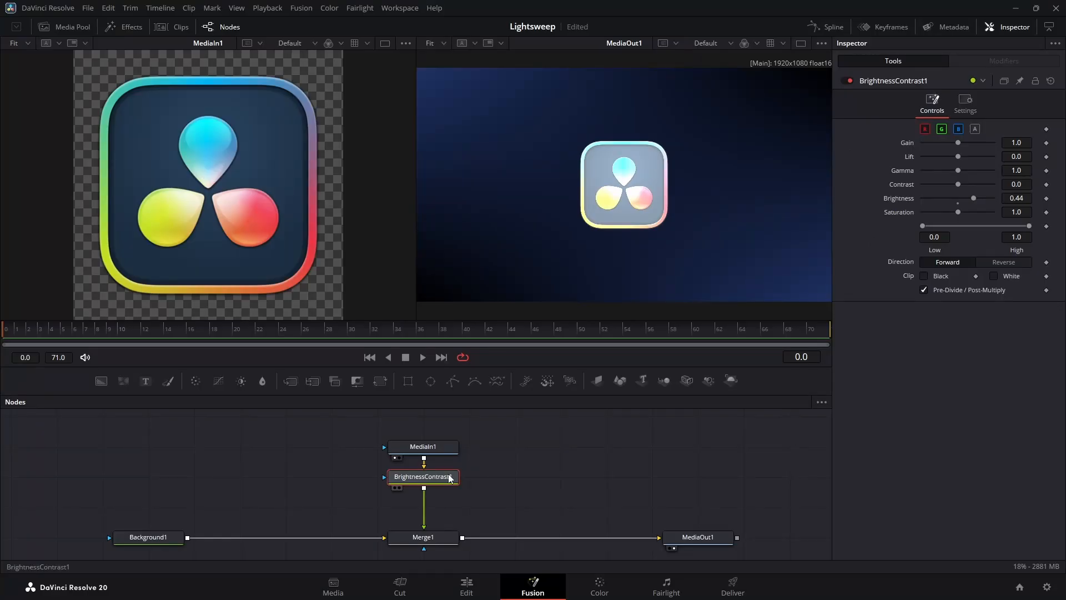
Step: Mask the brightness node with a rectangle about 3.0 wide and 0.08 high, angled about 40.28°, beyond the logo's upper-left corner
click(408, 380)
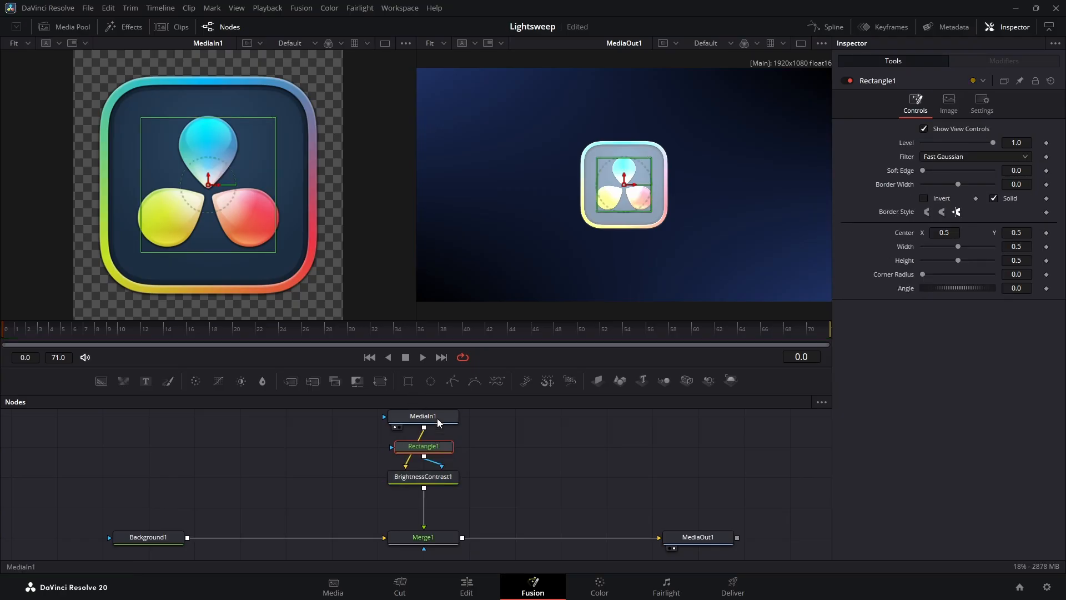
drag(439, 449, 486, 447)
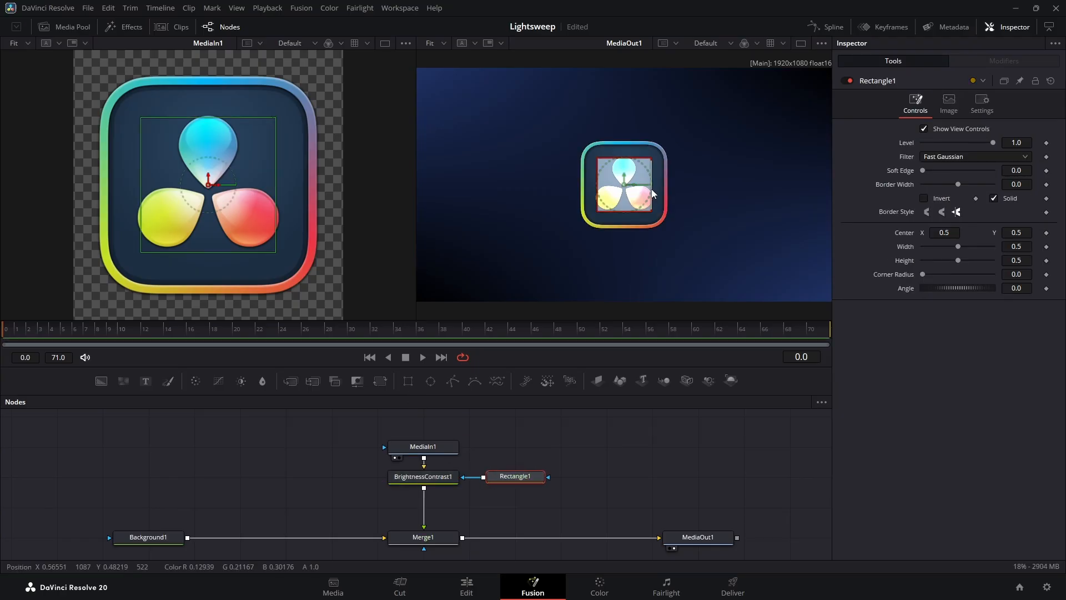
drag(654, 183, 738, 188)
drag(677, 163, 671, 180)
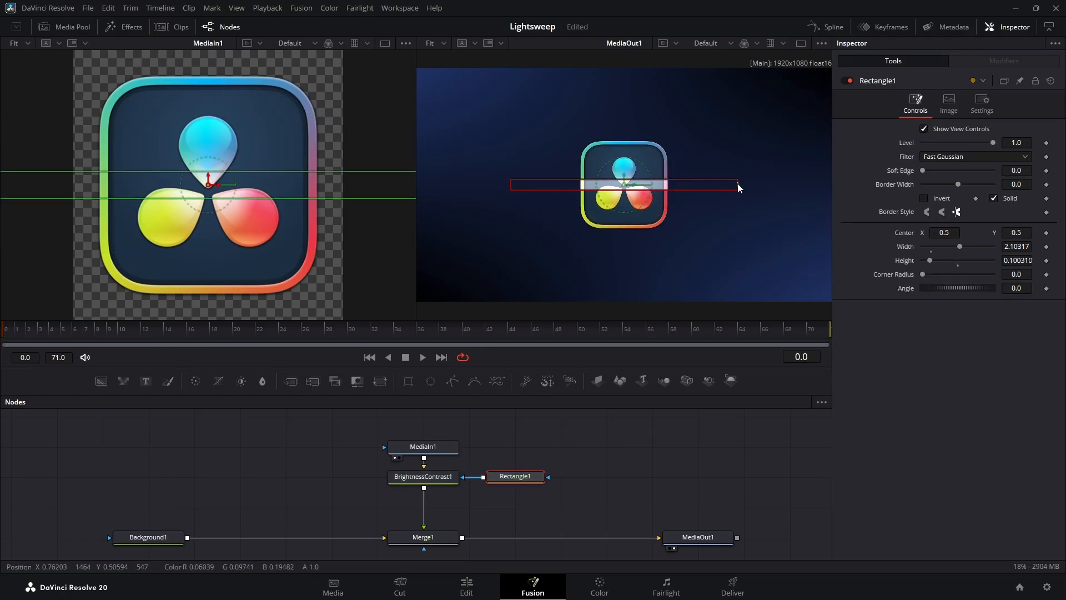
drag(741, 184, 787, 184)
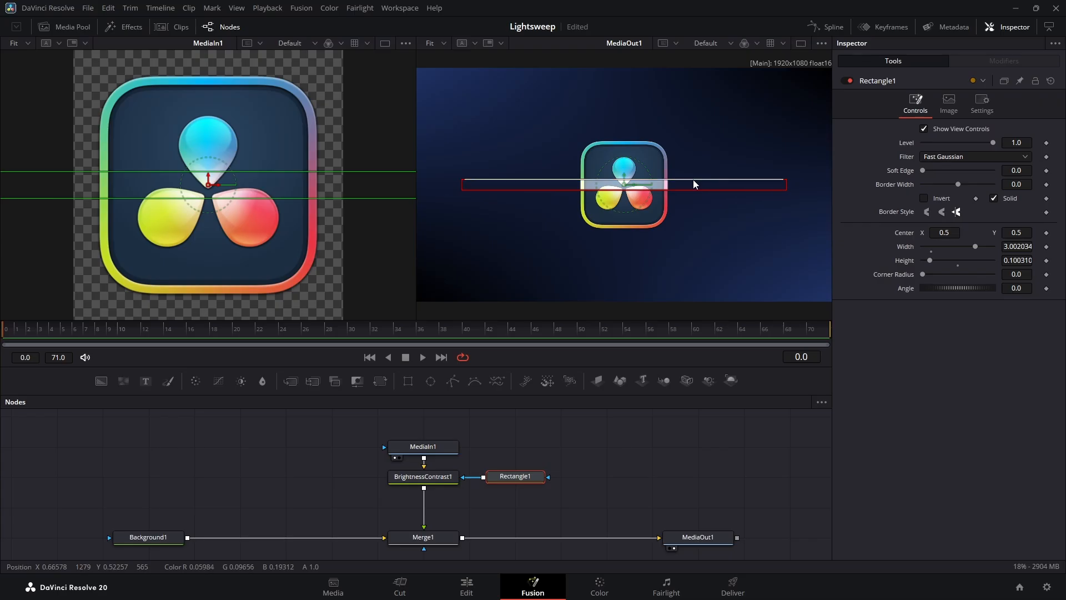
drag(693, 179, 553, 125)
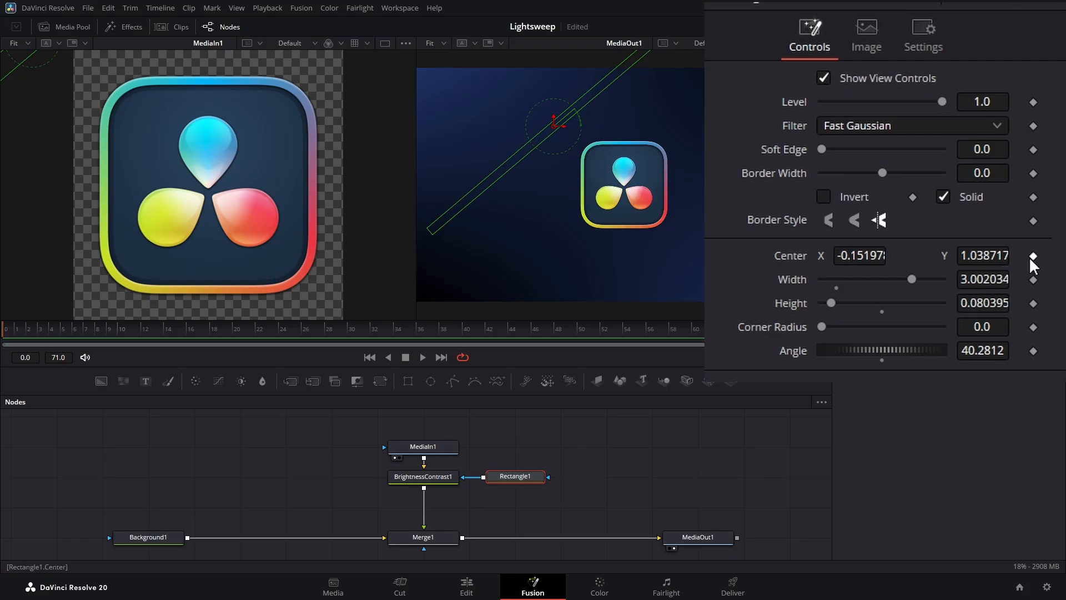
Step: Keyframe the mask's Center at frame 0 and move it past the logo's lower right, about X 1.19, Y -0.17, at frame 48
click(1033, 256)
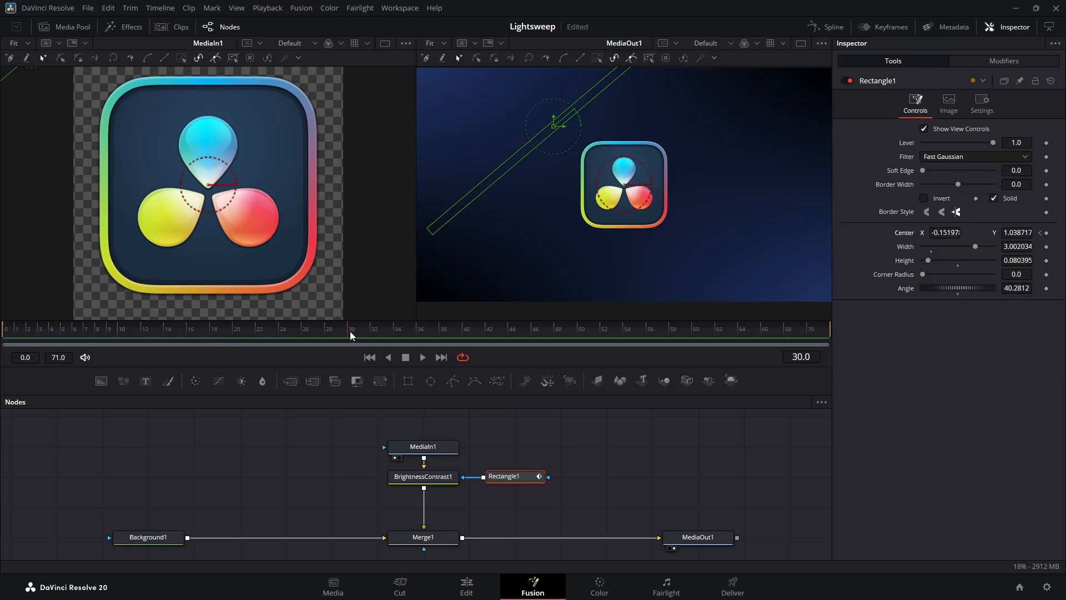
click(556, 330)
drag(558, 131, 699, 256)
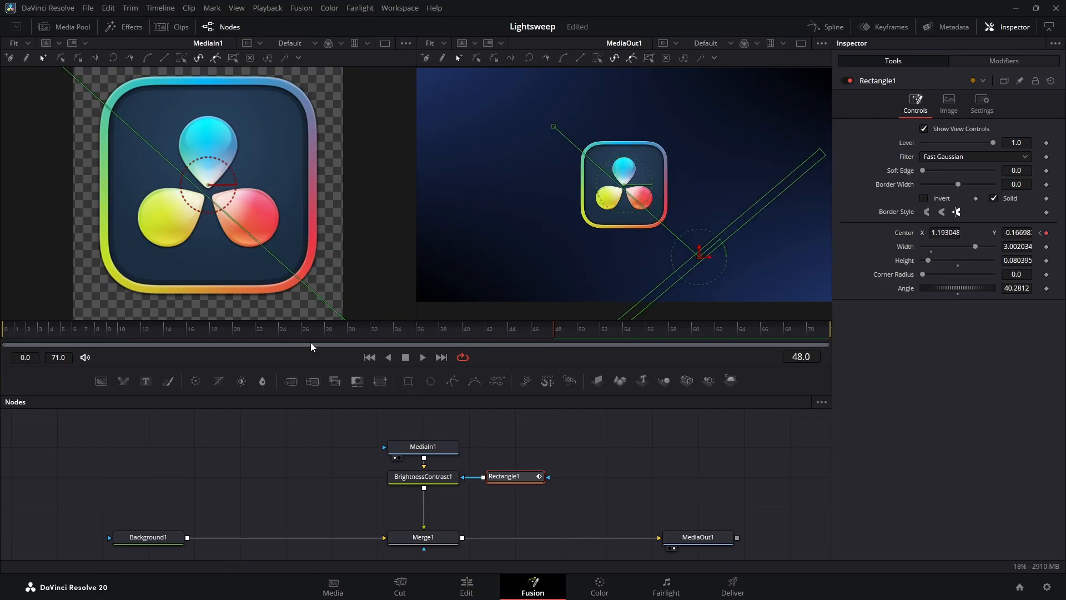
drag(311, 342, 243, 338)
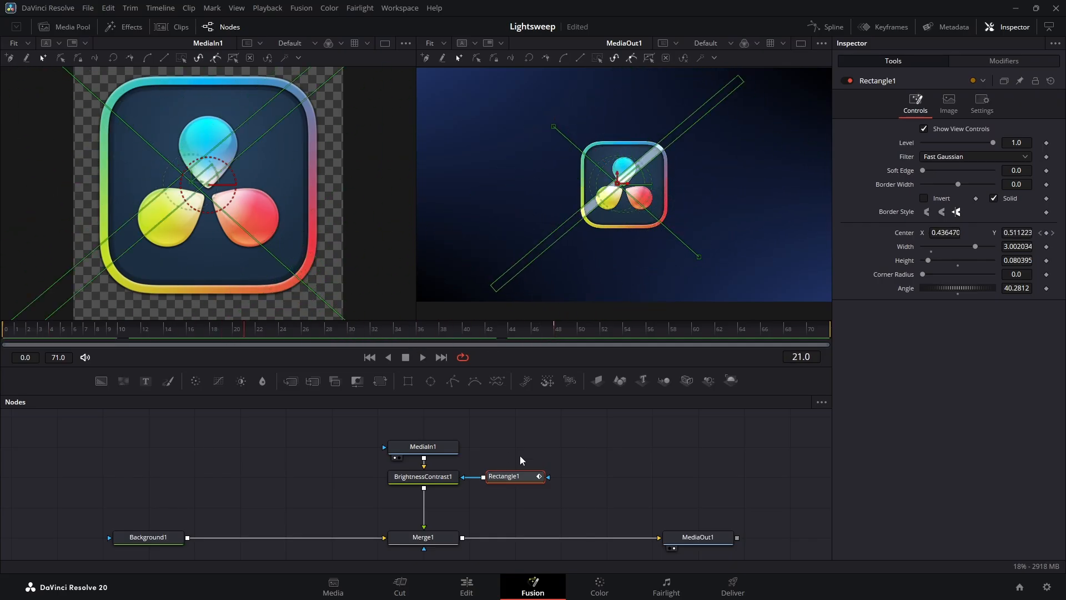
Step: Hide the rectangle mask's view controls and set its Soft Edge to about 0.1228
click(548, 450)
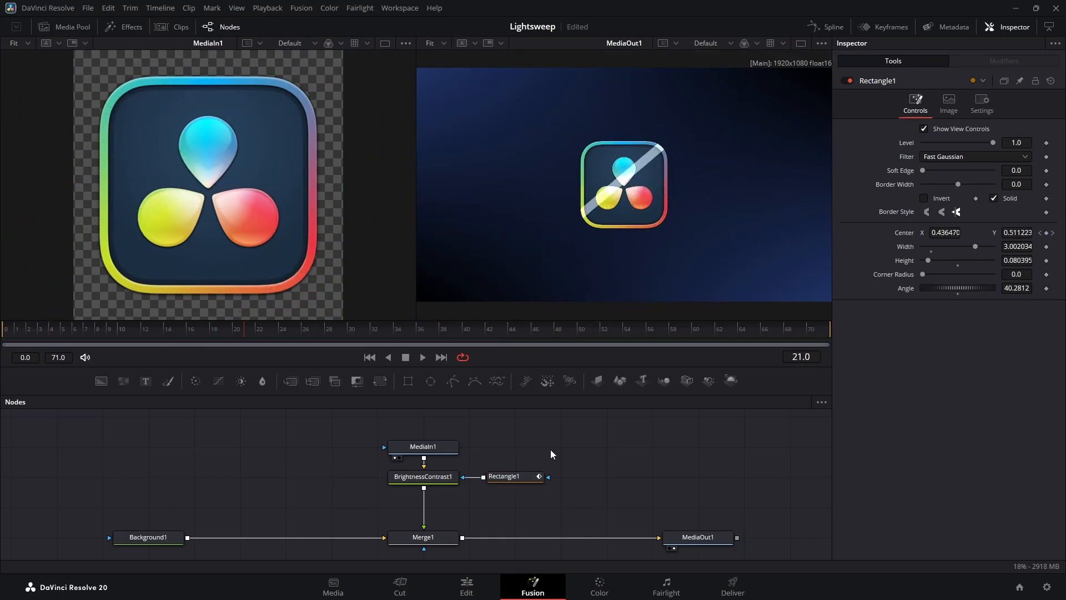
click(504, 481)
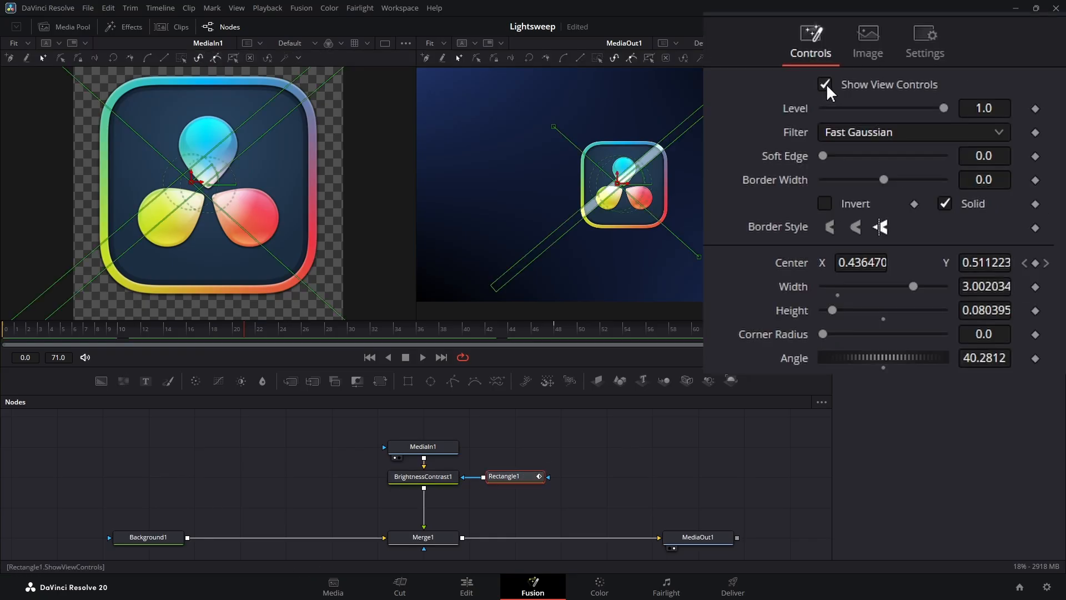
click(825, 85)
scroll(636, 179, up, 3)
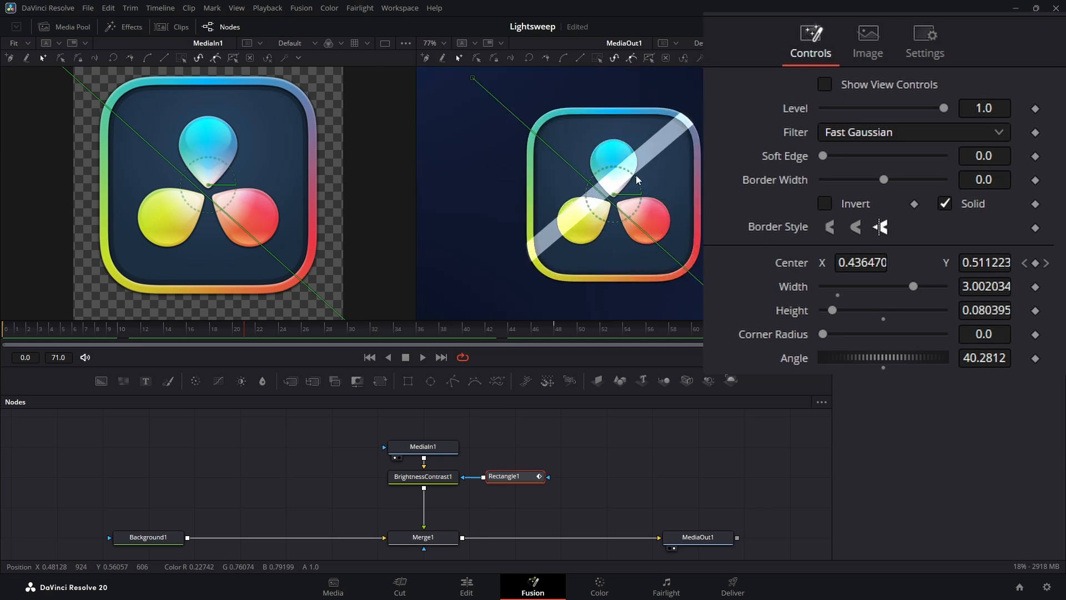
drag(822, 157, 894, 168)
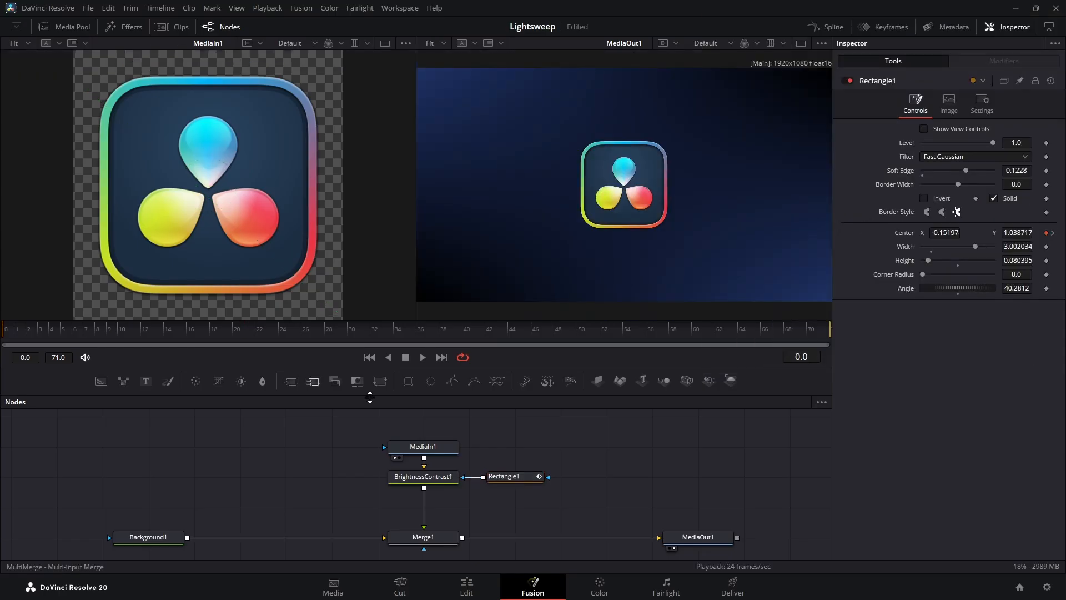
key(space)
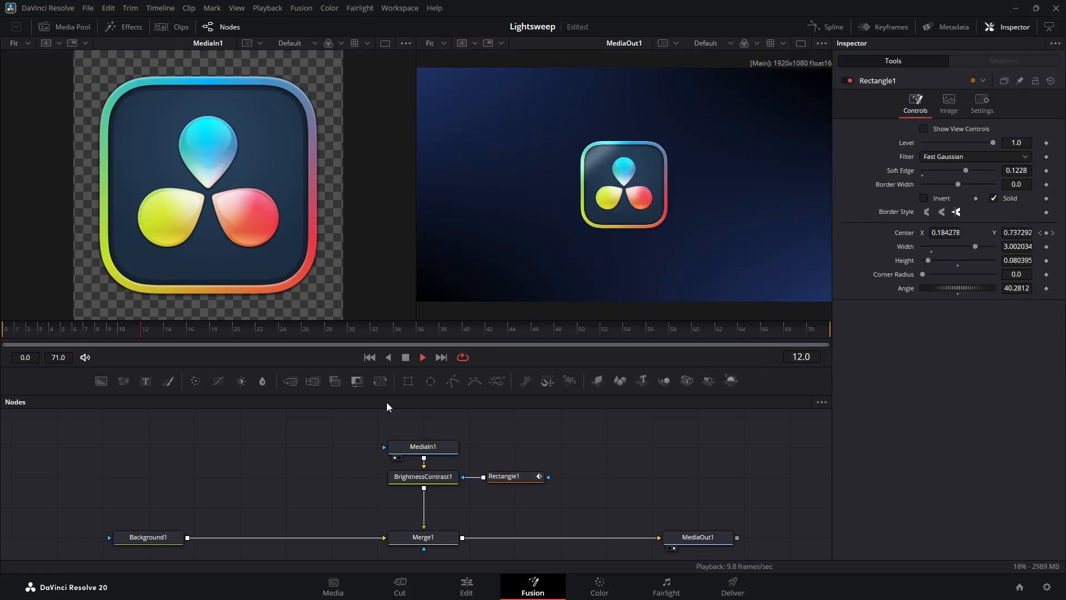
Step: Show the rectangle's displacement curve in a widened Spline editor and fit it to the view
click(509, 477)
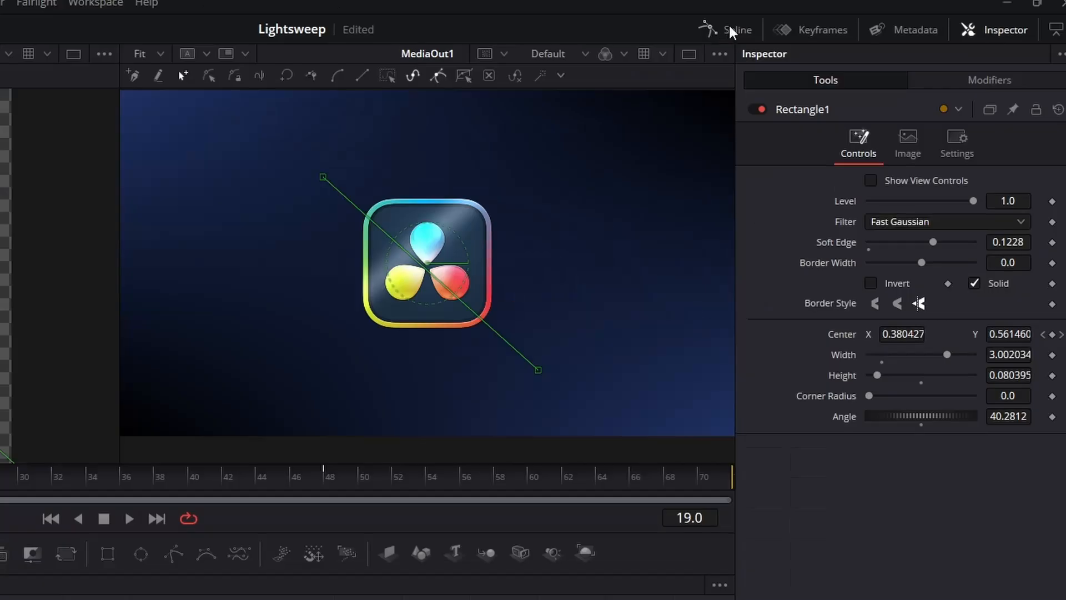
click(744, 31)
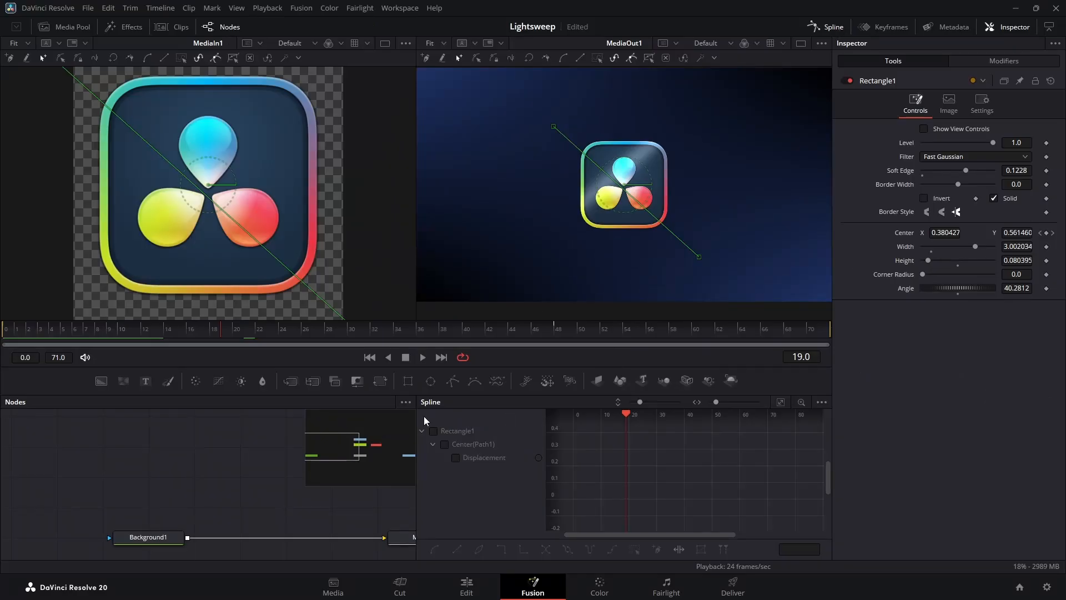
drag(418, 414, 250, 418)
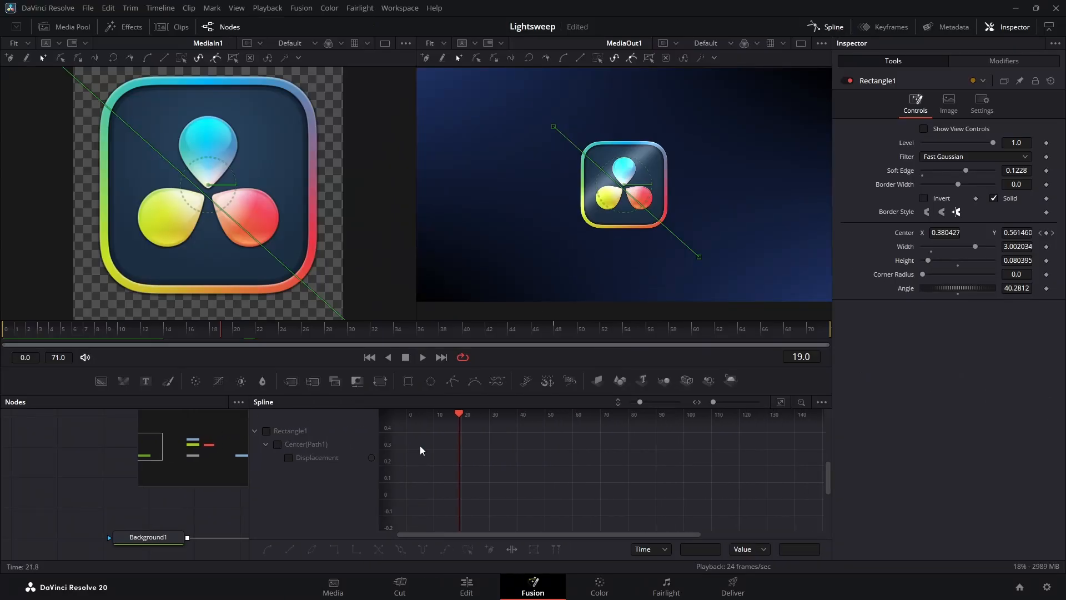
click(266, 431)
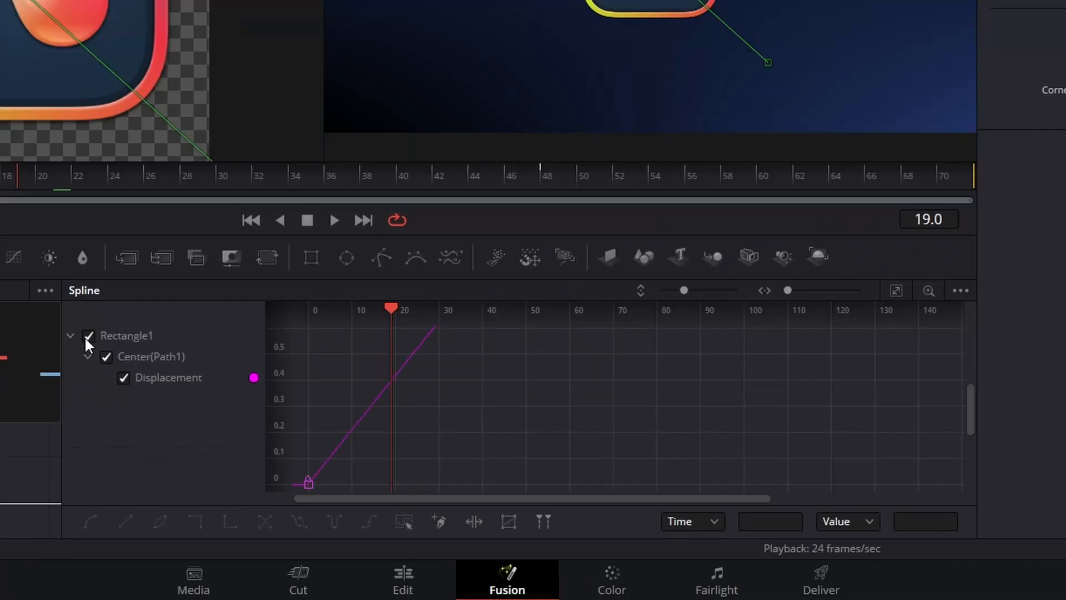
click(896, 291)
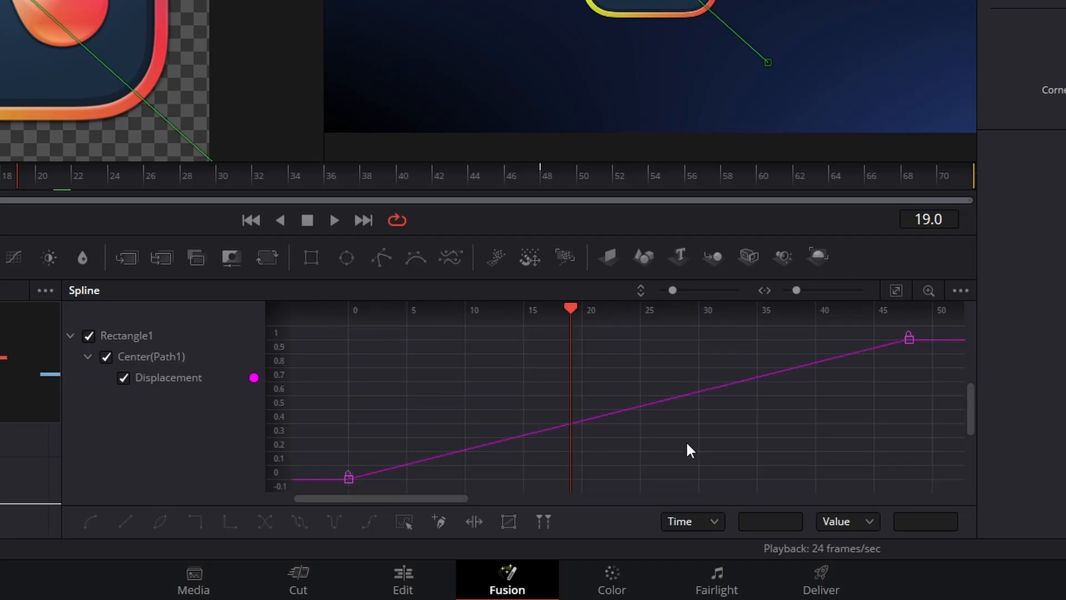
Step: Smooth all keyframes of the displacement curve and set Ease In to about 46.0 and Ease Out to about 49.2
key(ctrl+a)
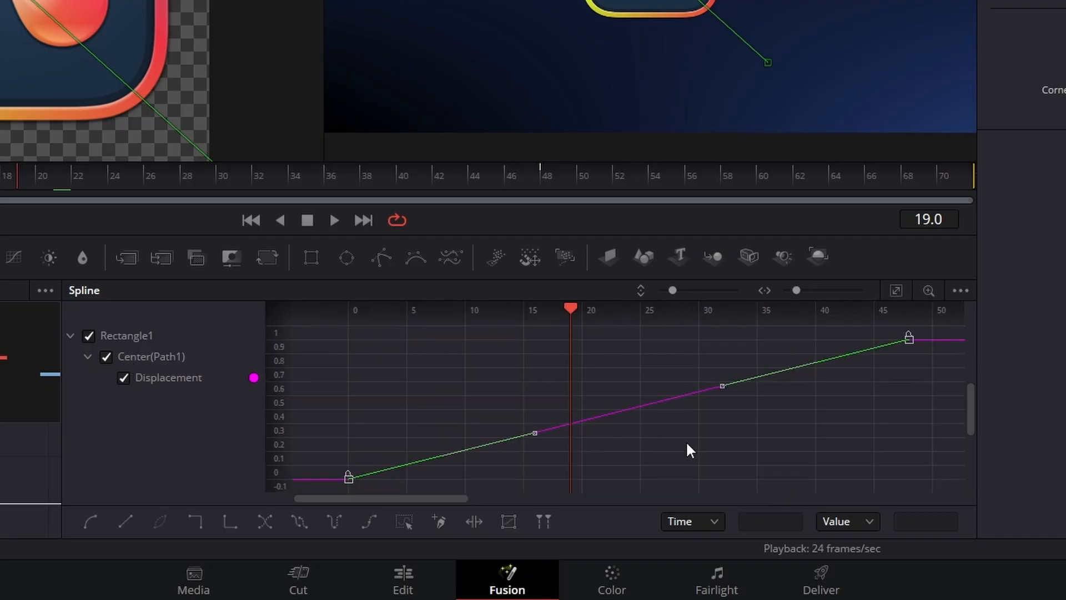
key(s)
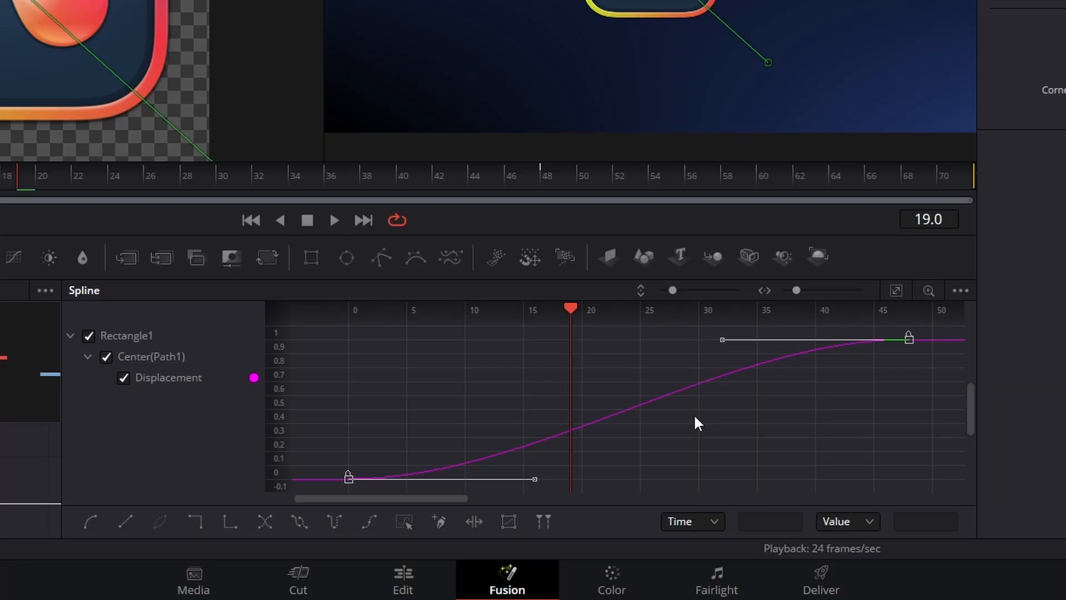
key(t)
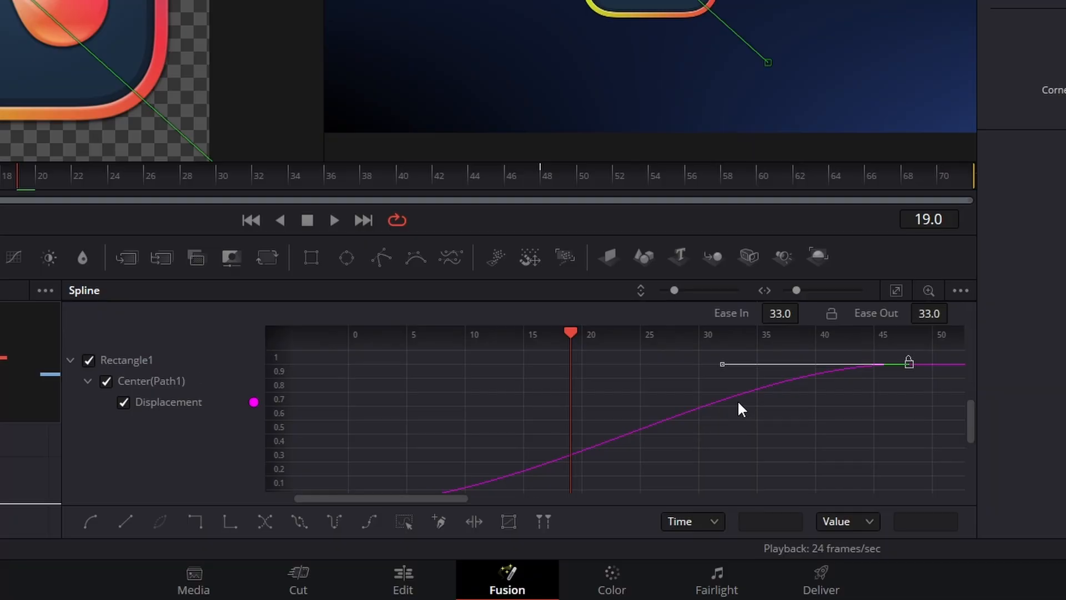
drag(661, 278, 662, 198)
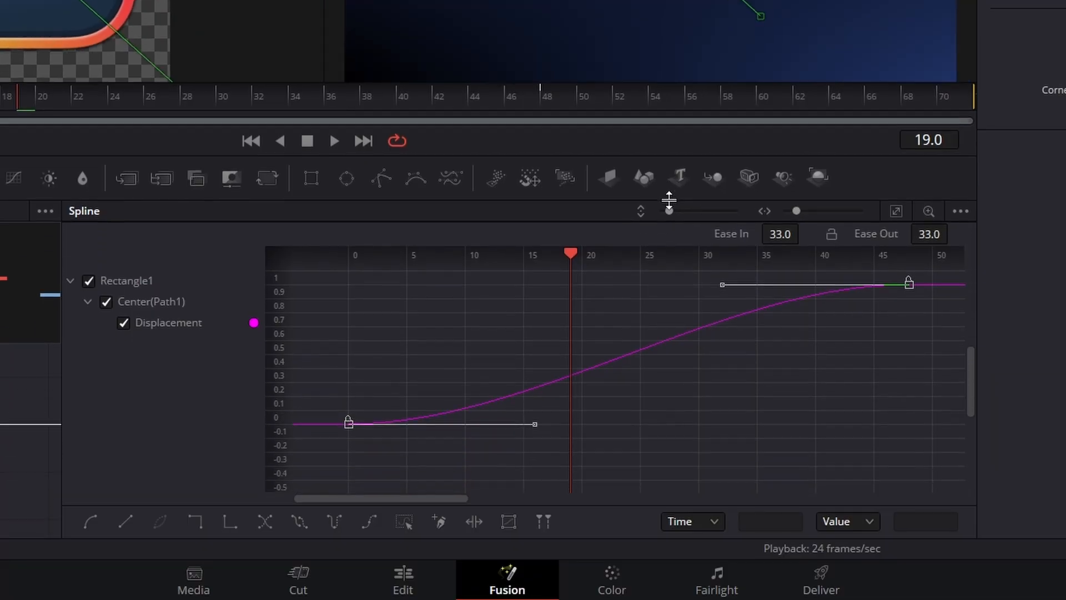
drag(766, 233, 806, 230)
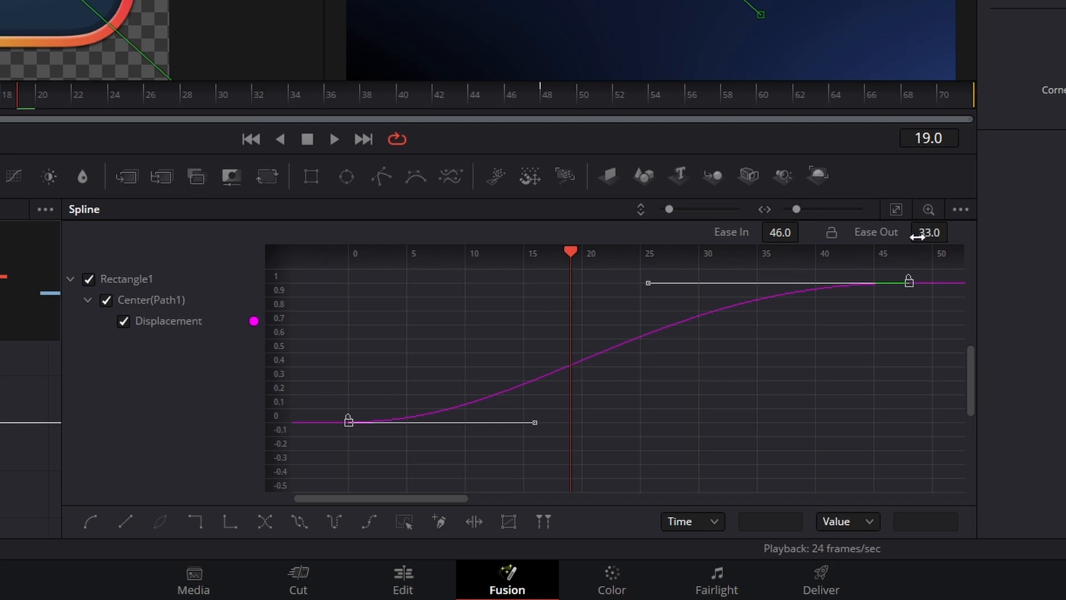
drag(916, 235, 953, 230)
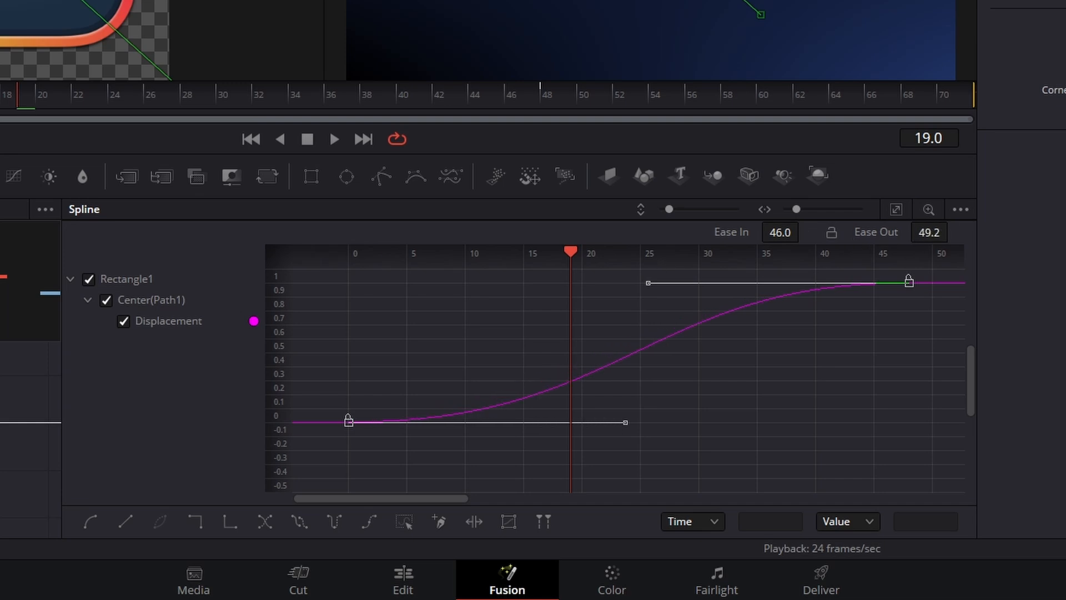
mouse_move(14, 283)
mouse_down()
mouse_move(3, 282)
mouse_move(290, 299)
mouse_move(10, 298)
mouse_up()
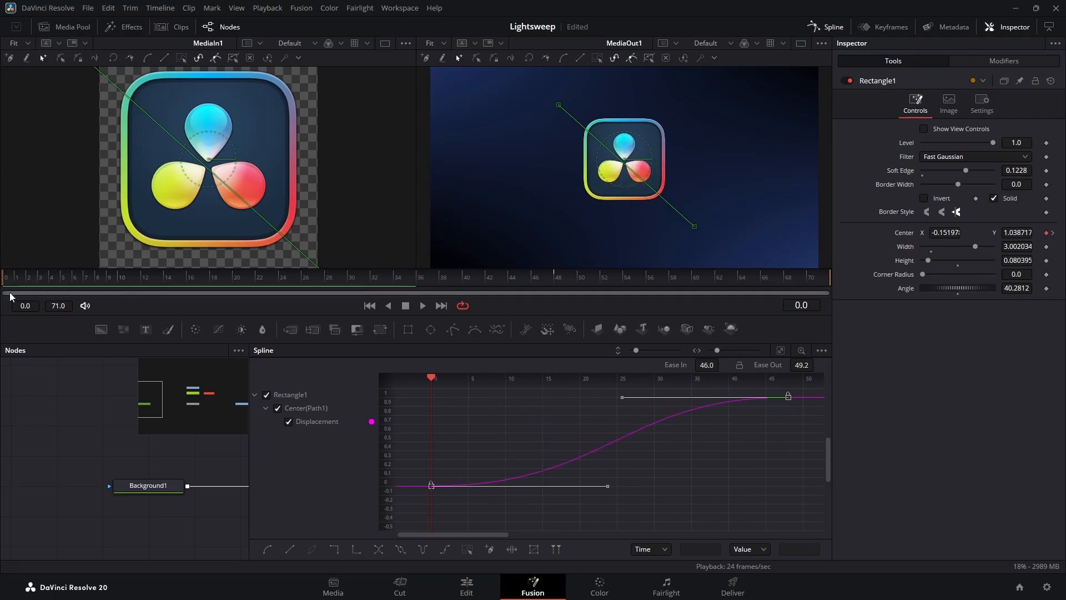
key(space)
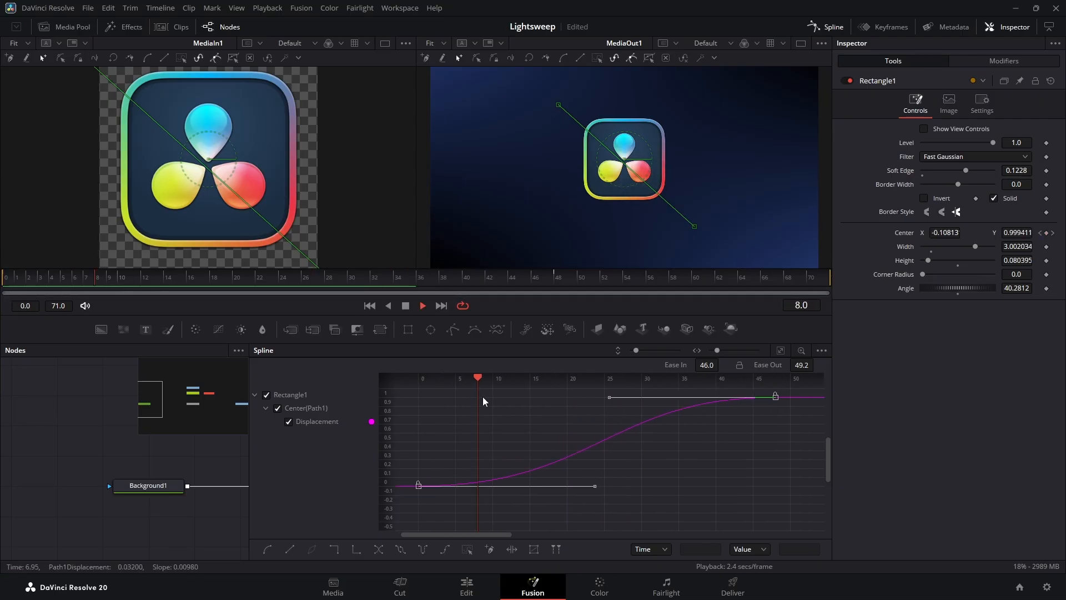
key(space)
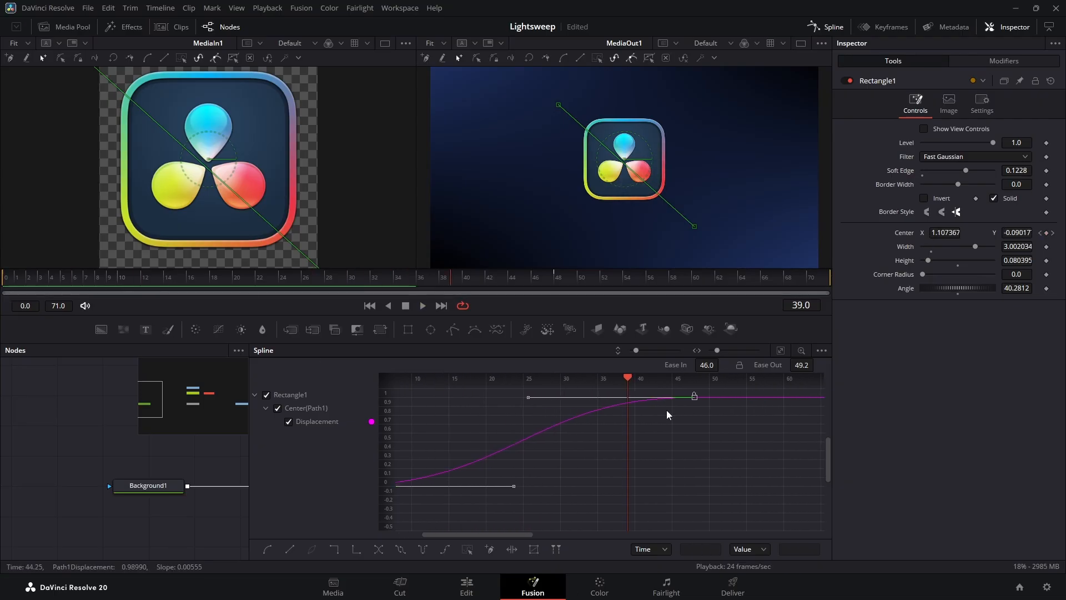
Step: Strengthen the sweep's easing to about 59.6 Ease In and 64.8 Ease Out, and close the Spline editor
drag(702, 366, 713, 367)
drag(801, 367, 814, 367)
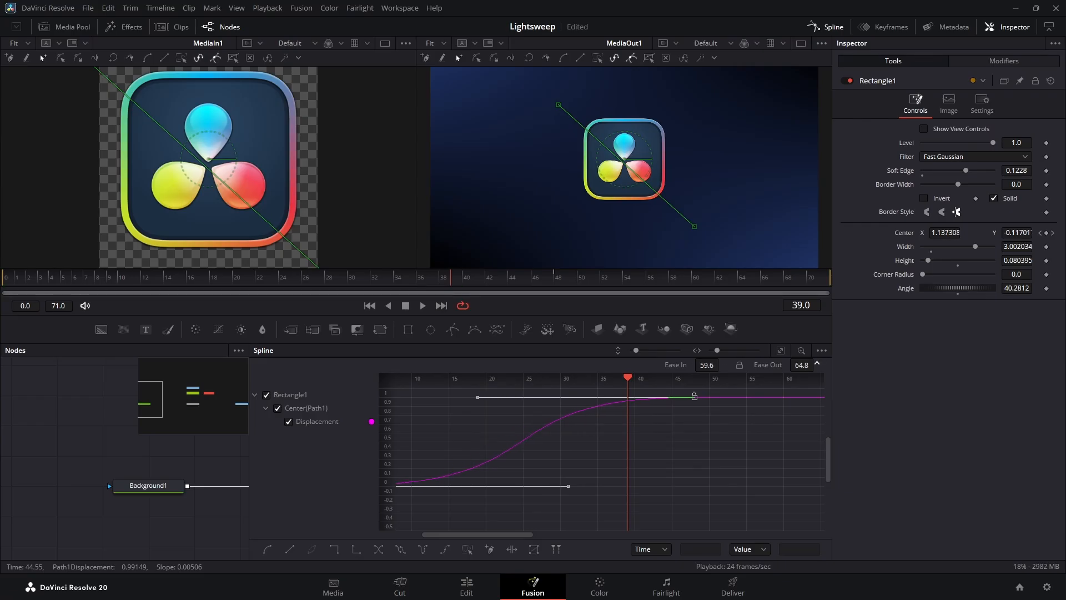
key(space)
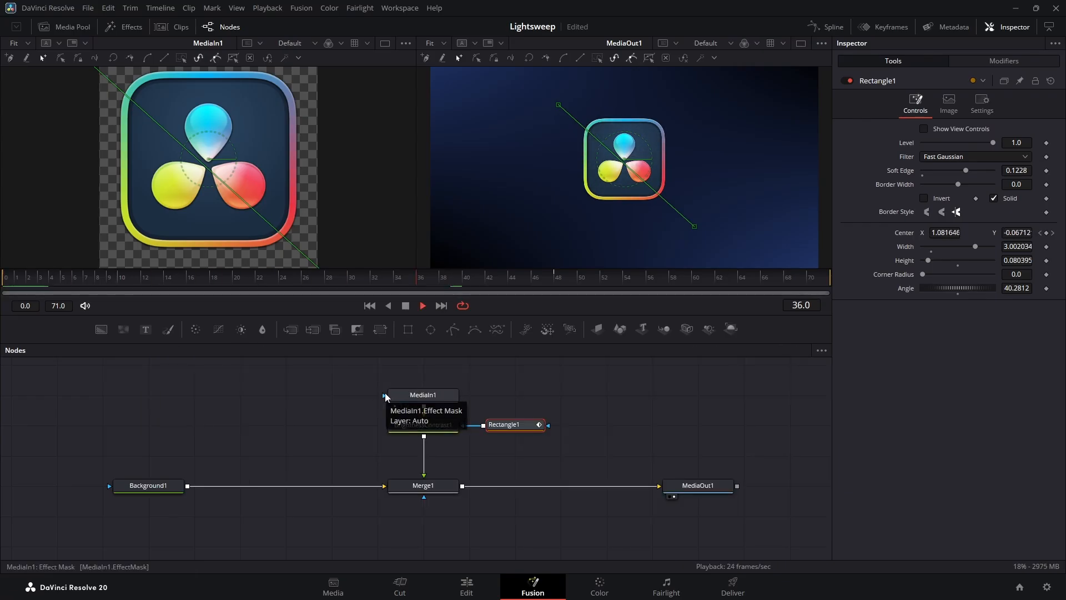
key(space)
click(4, 278)
drag(120, 288, 366, 296)
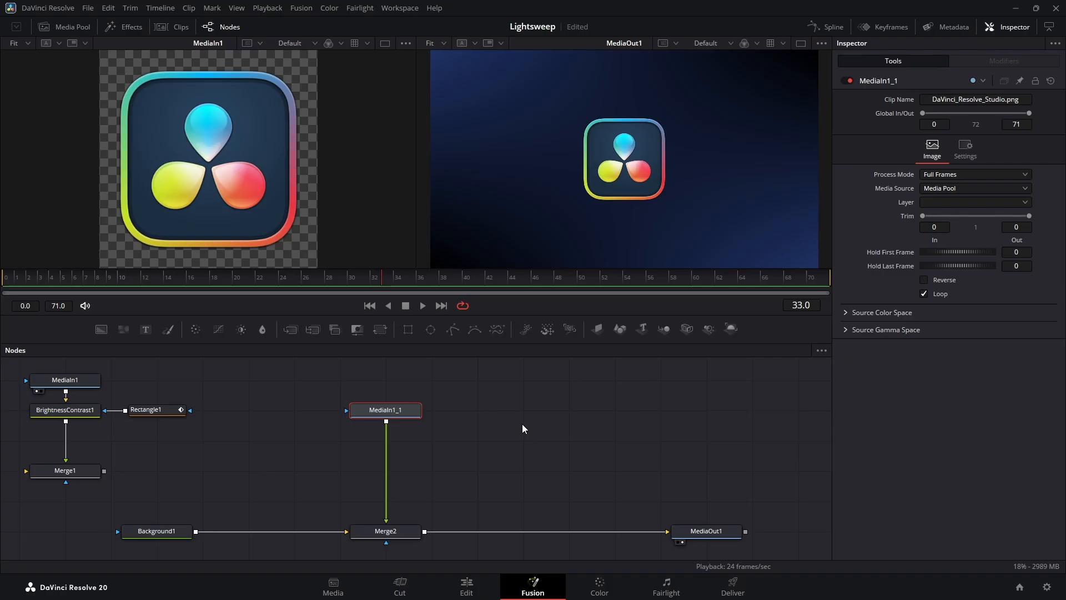
Step: Merge a new Background node over the MediaIn1_1 logo and set its color to white
drag(101, 329, 387, 424)
drag(572, 471, 386, 471)
click(485, 472)
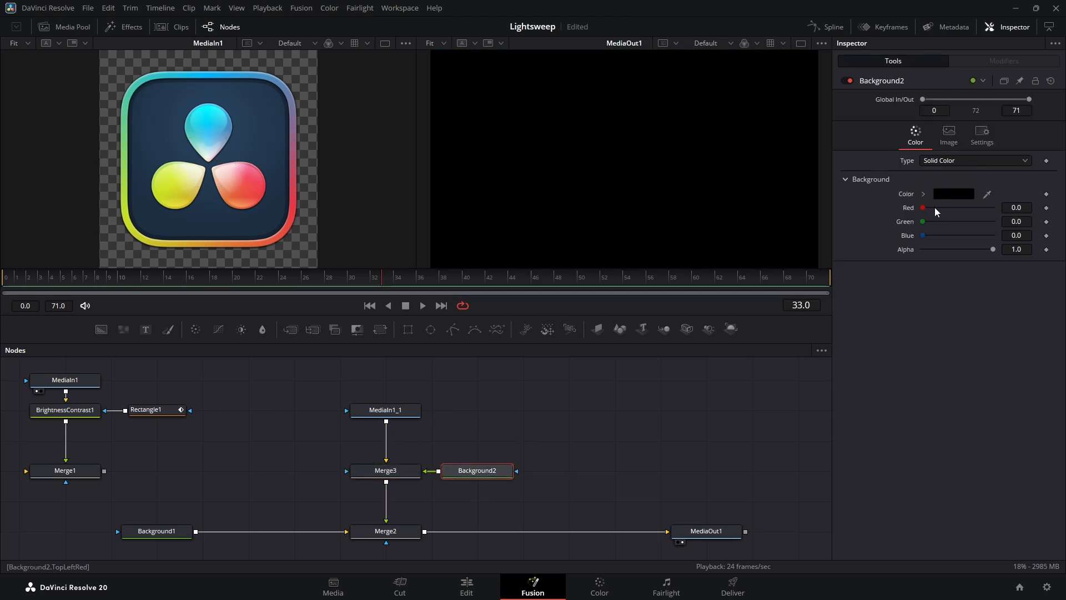
click(955, 194)
drag(675, 247, 675, 201)
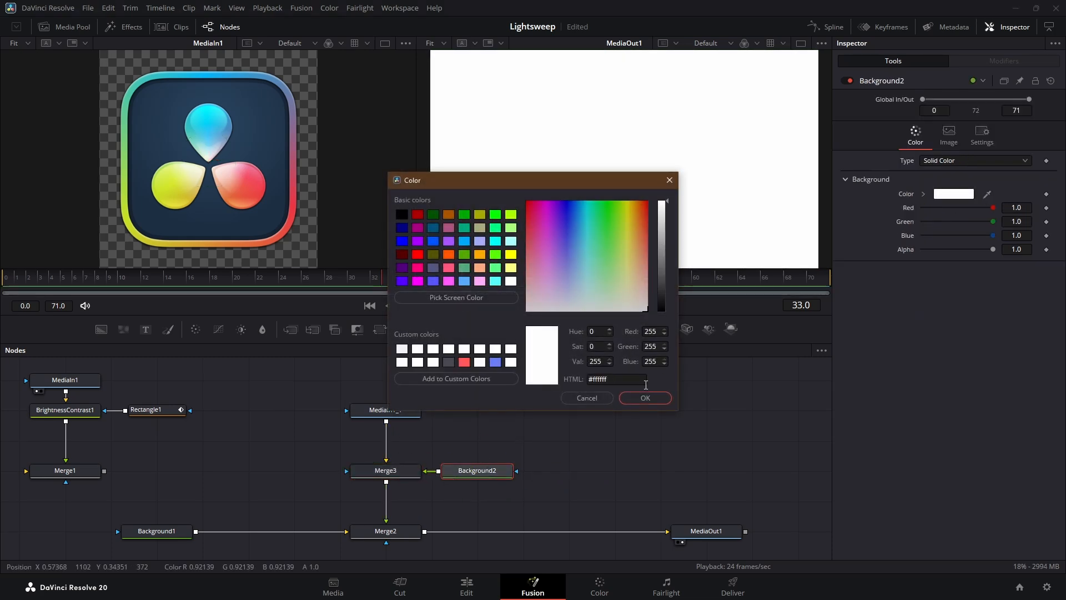
click(646, 398)
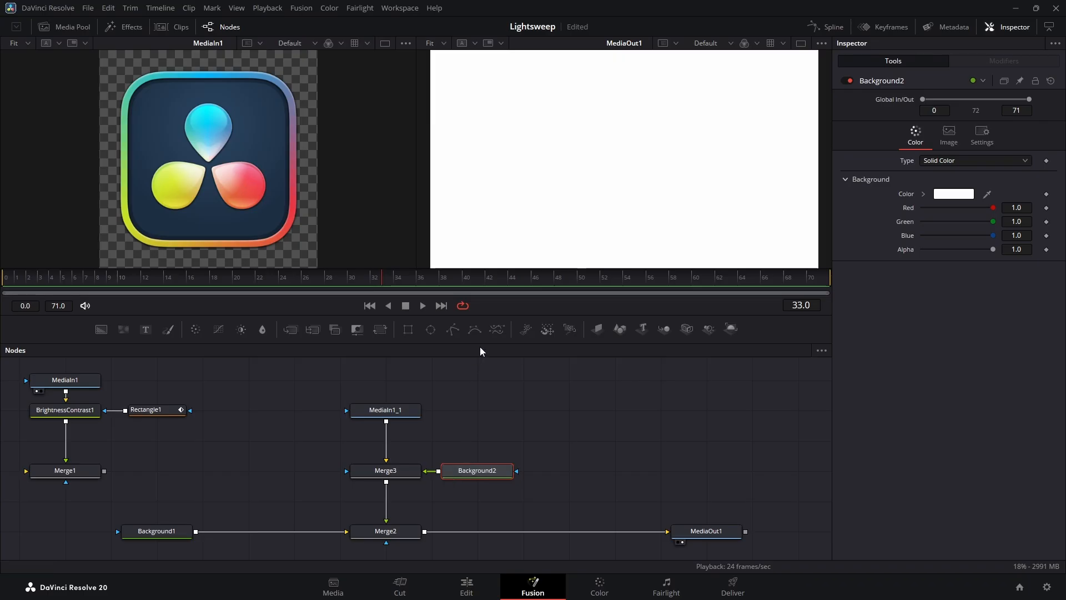
Step: Mask Background2 with a B-Spline, drawing an open five-point curve from above the frame past the logo's upper left to beyond the left edge
click(476, 331)
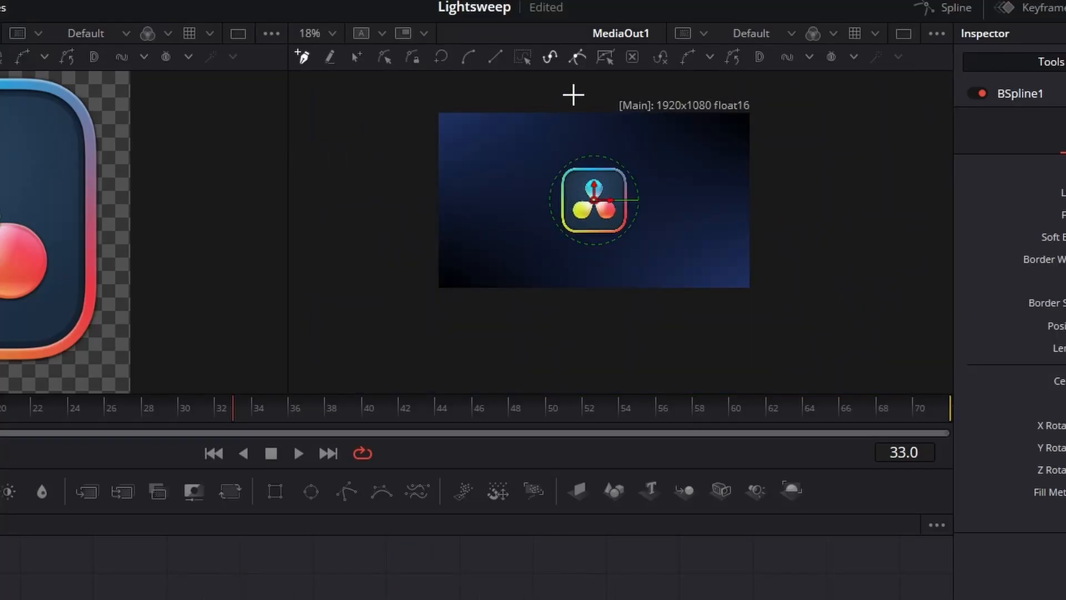
click(593, 96)
click(583, 141)
click(532, 199)
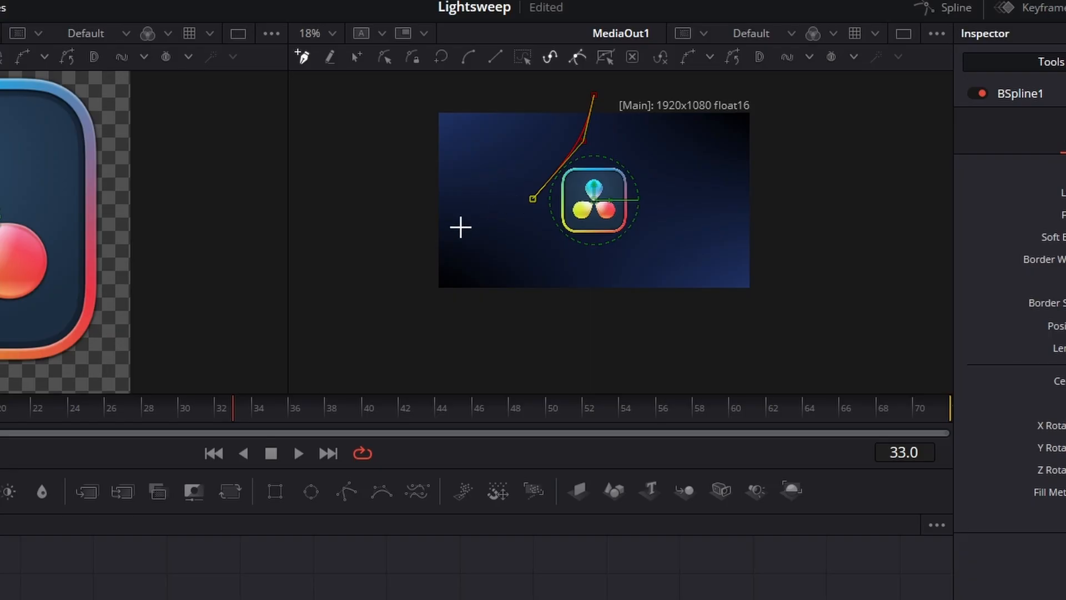
click(460, 227)
click(400, 231)
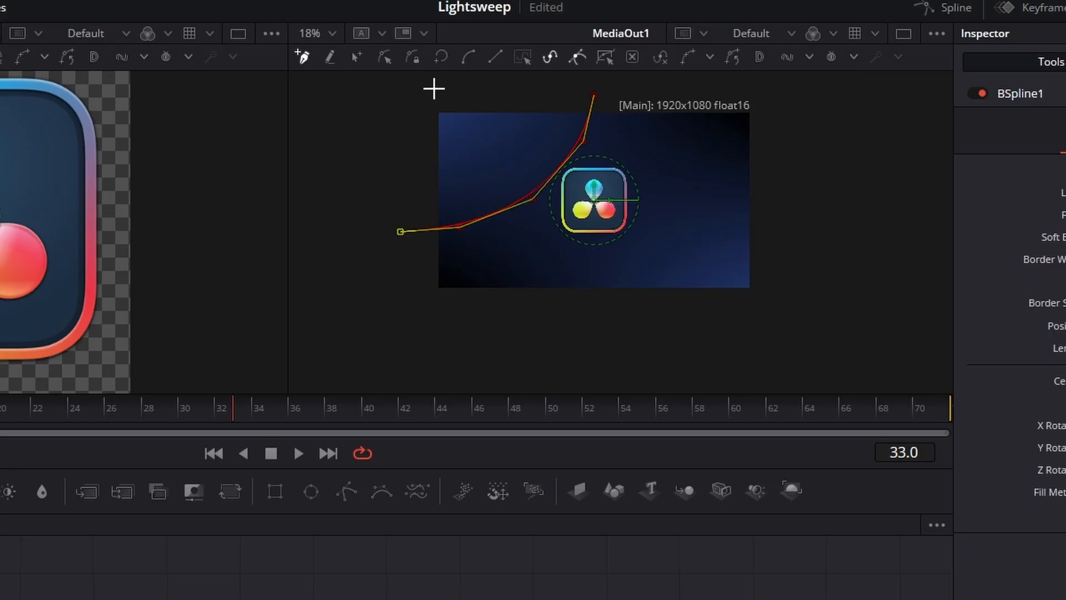
click(387, 61)
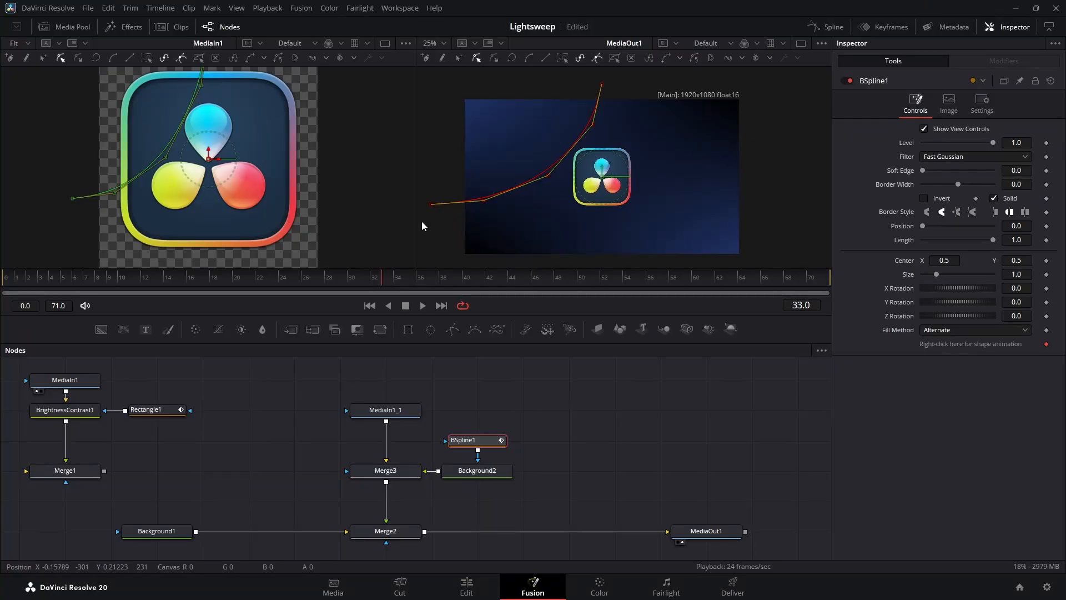
Step: Shift the entire B-Spline curve farther up and left of the logo and keyframe its shape as the sweep's starting position
drag(422, 221, 584, 69)
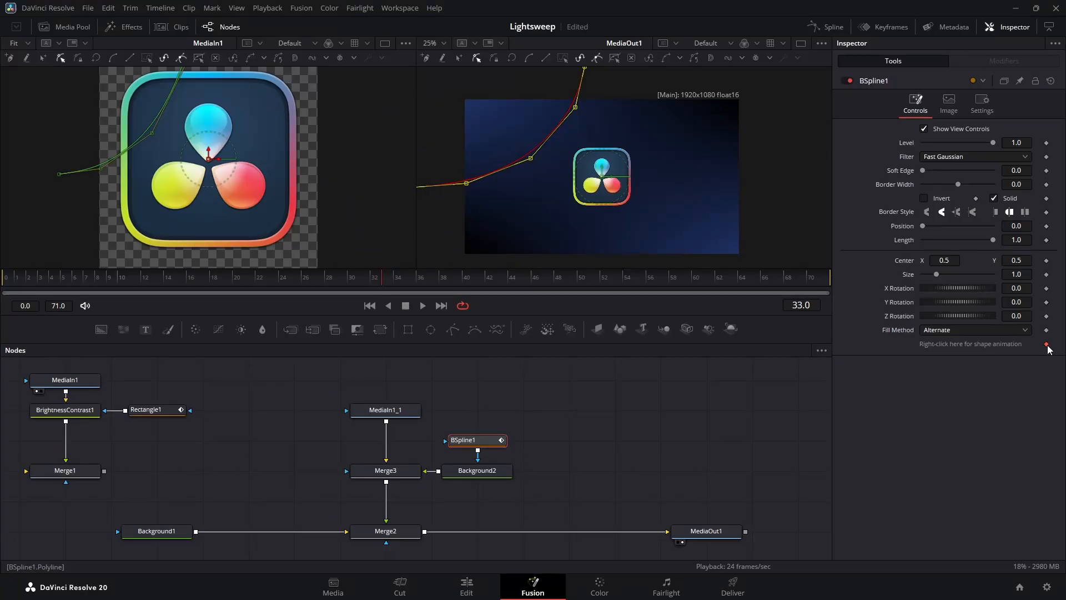
click(1050, 360)
click(1047, 345)
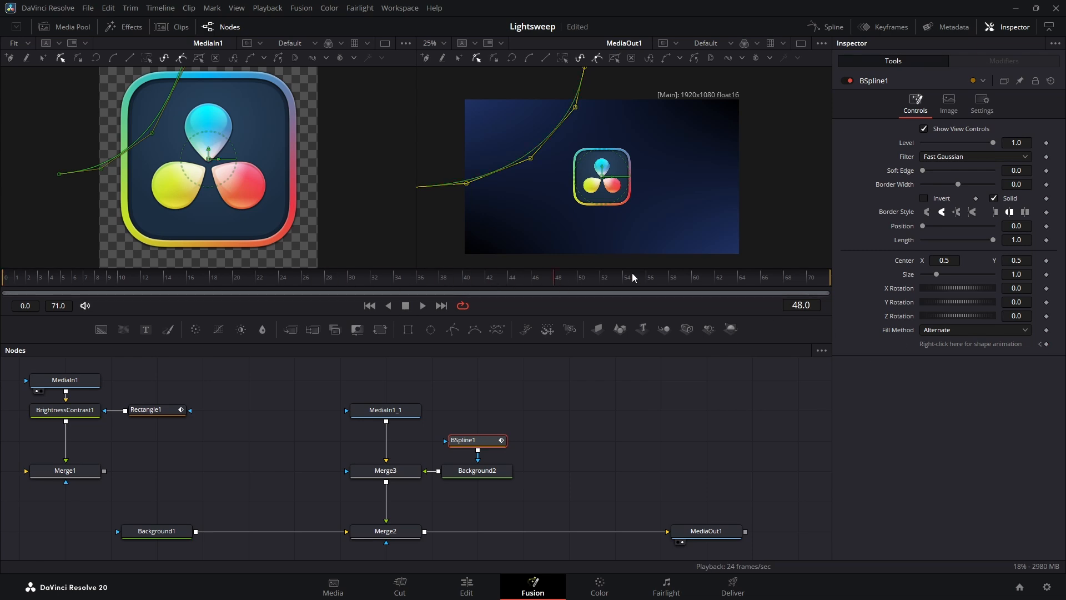
Step: At frame 48, move the entire B-Spline curve past the logo's lower-right side as the sweep's end position
scroll(625, 167, down, 1)
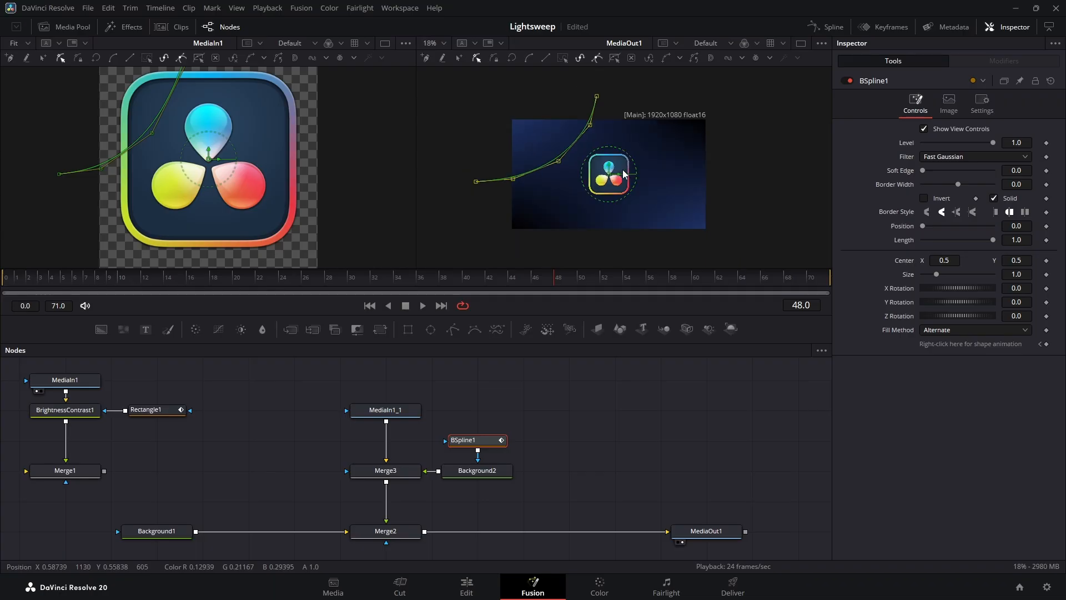
drag(653, 86, 580, 238)
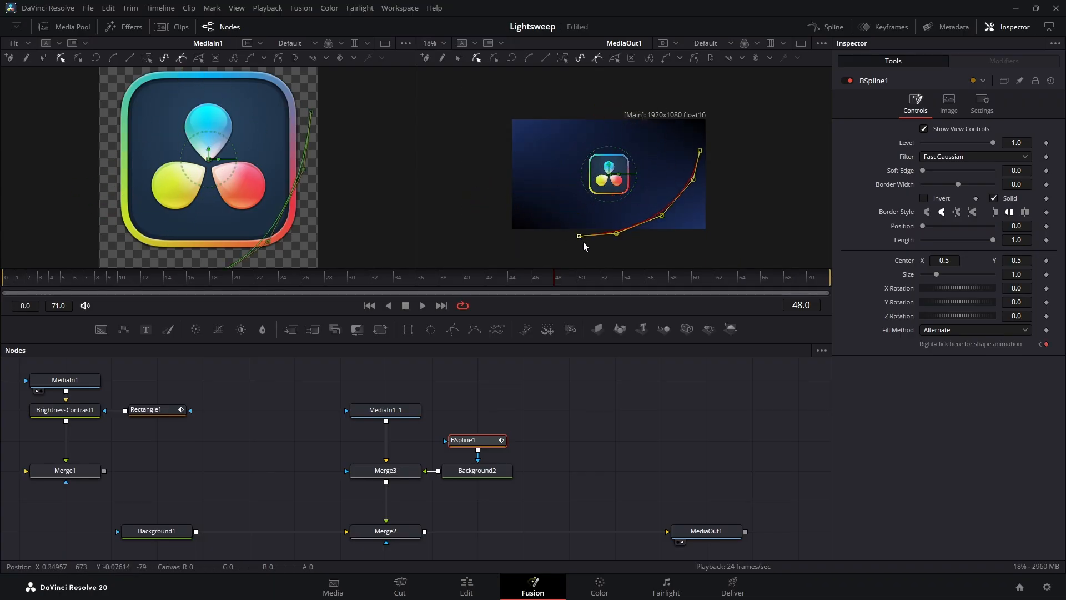
click(687, 421)
Step: At frame 26, turn off Solid for BSpline1 and set its Border Width to 0.016 and Soft Edge to about 0.0236
drag(554, 279, 301, 282)
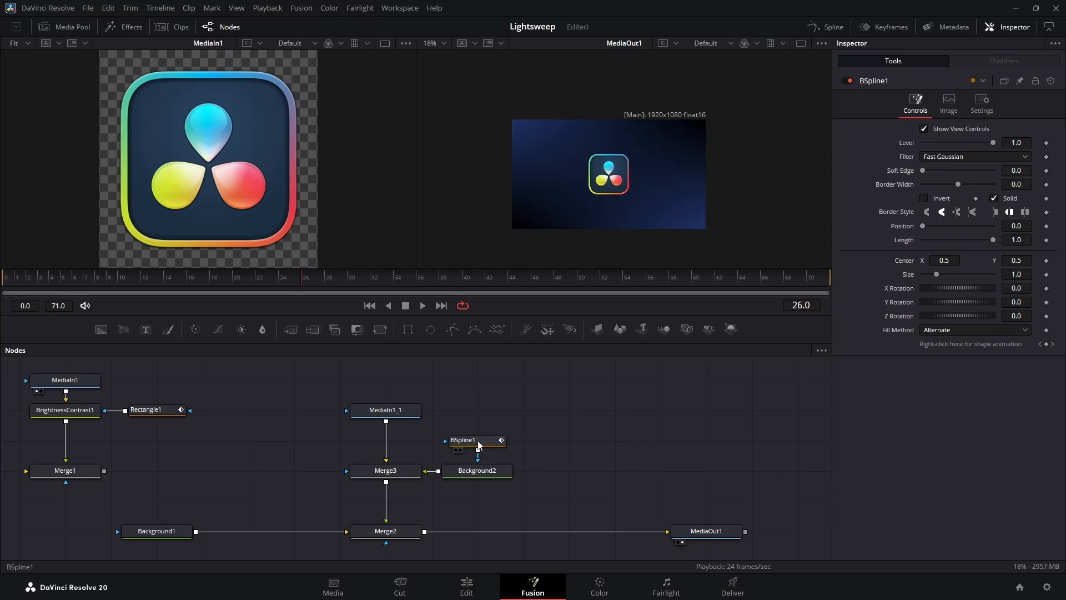
click(479, 442)
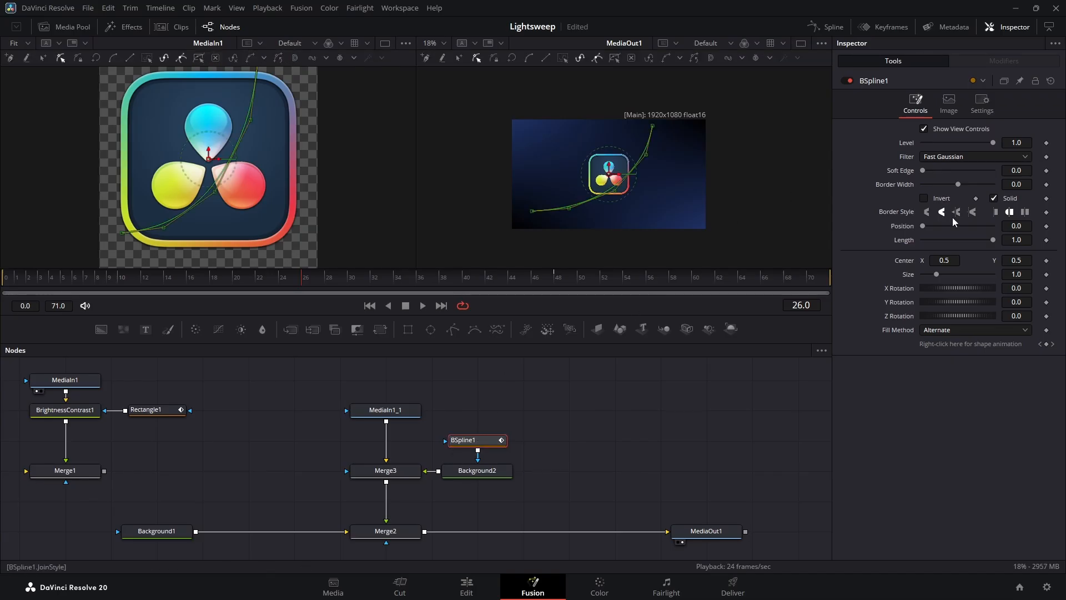
click(994, 199)
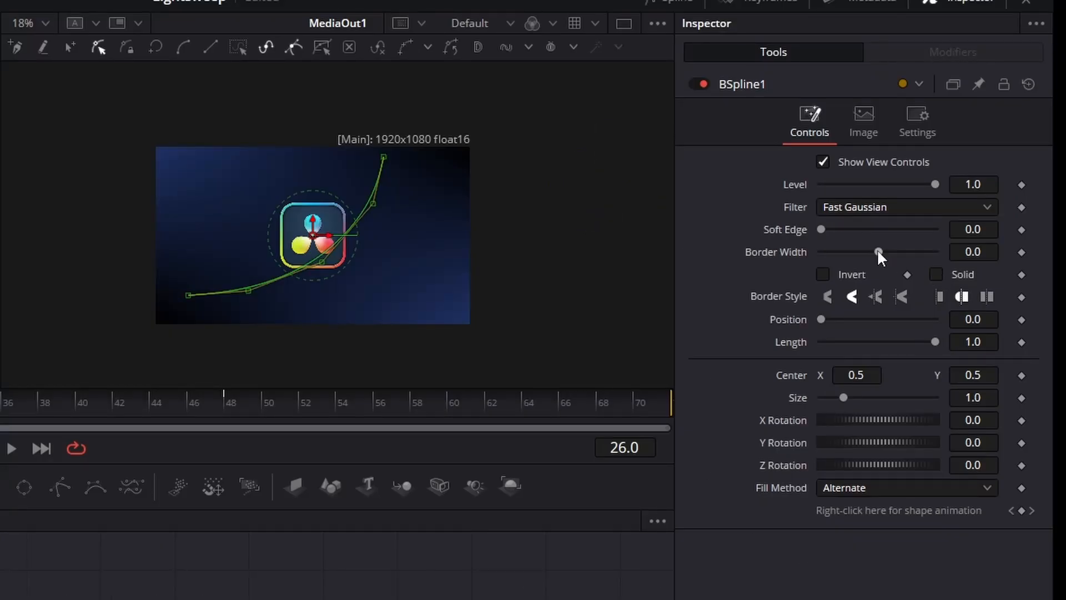
mouse_move(879, 251)
mouse_down()
mouse_move(900, 252)
mouse_move(885, 251)
mouse_up()
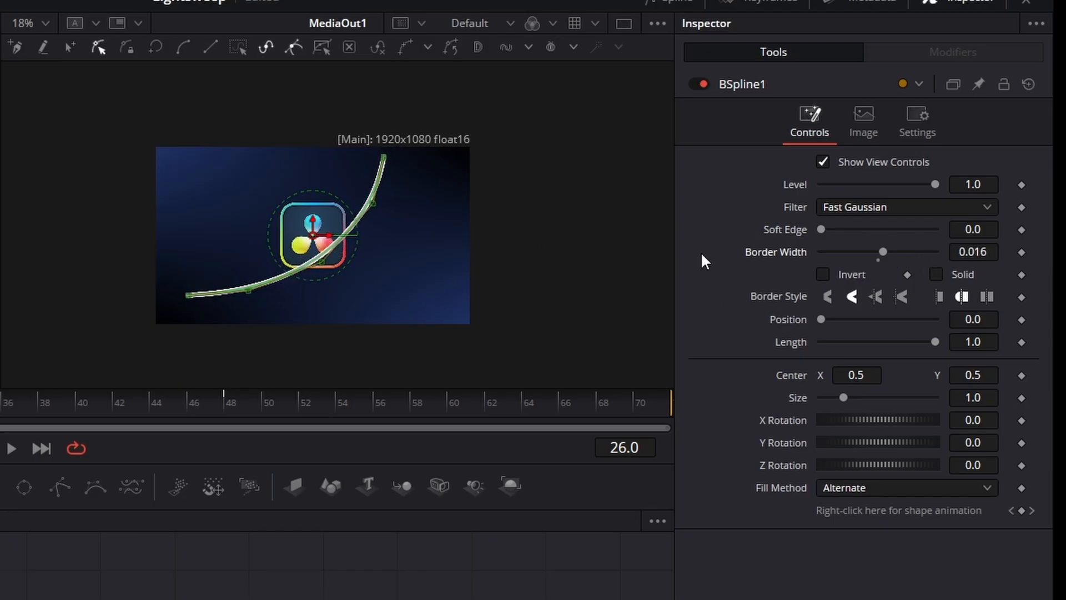
scroll(318, 255, up, 5)
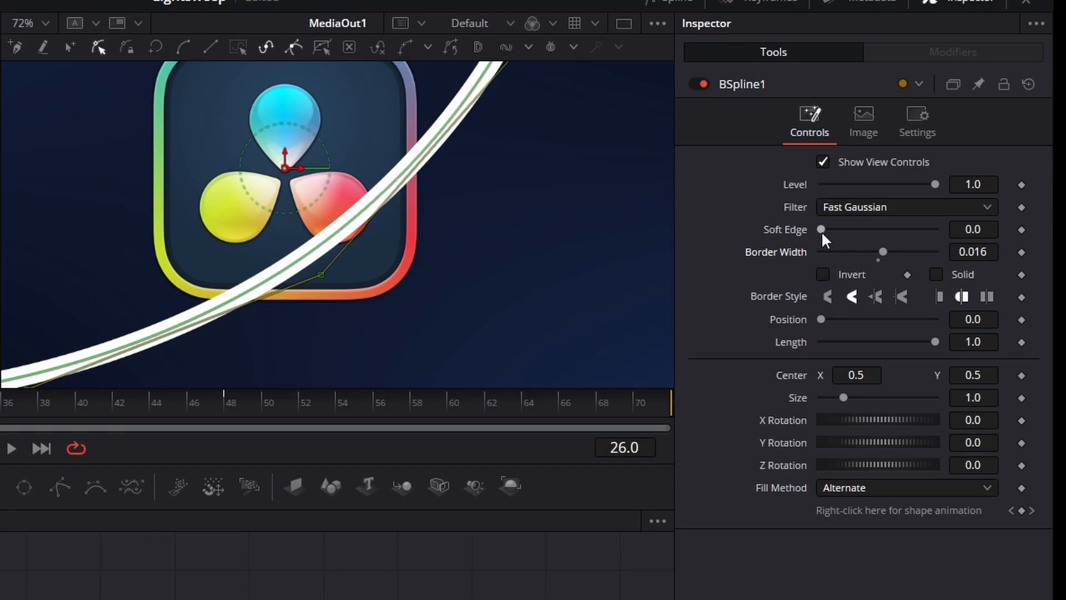
mouse_move(820, 229)
mouse_down()
mouse_move(888, 228)
mouse_move(832, 234)
mouse_up()
drag(838, 237, 834, 236)
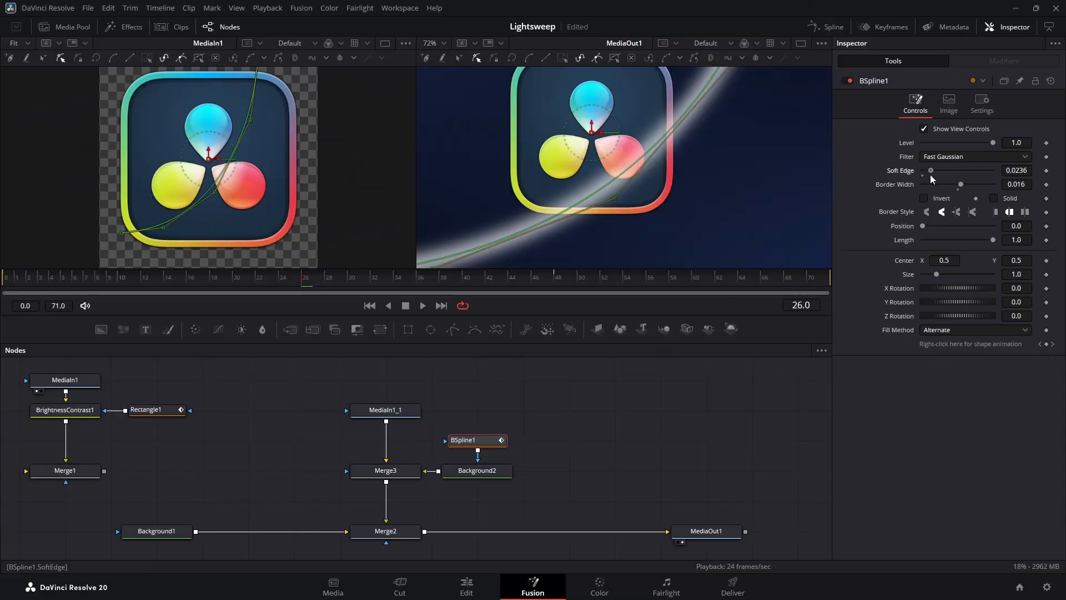
scroll(664, 192, down, 5)
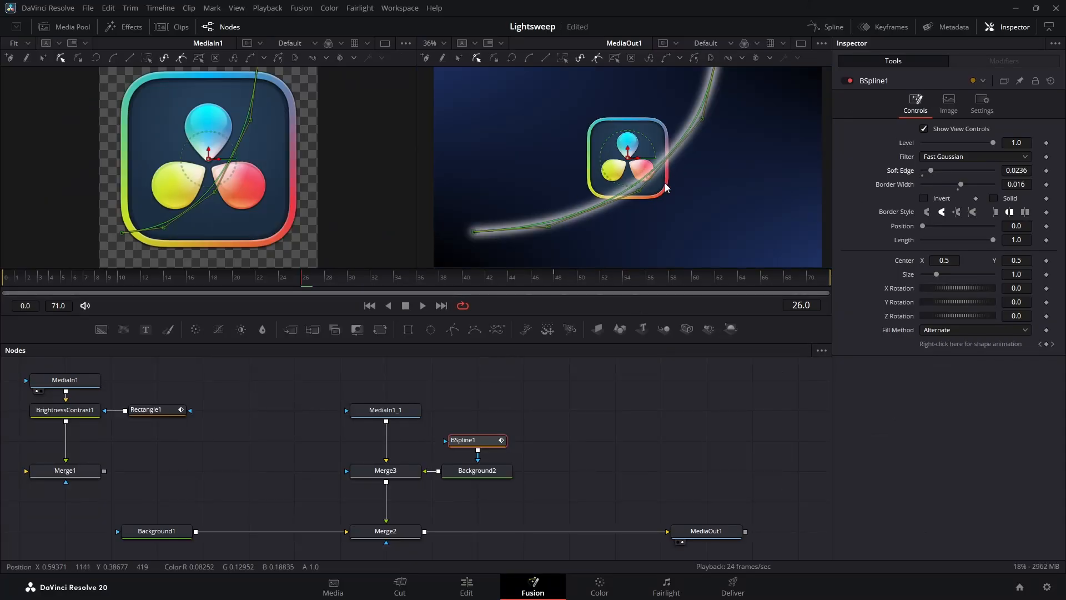
Step: Make room beside Background2, insert a Drip node between it and Merge3, and save the project
click(582, 426)
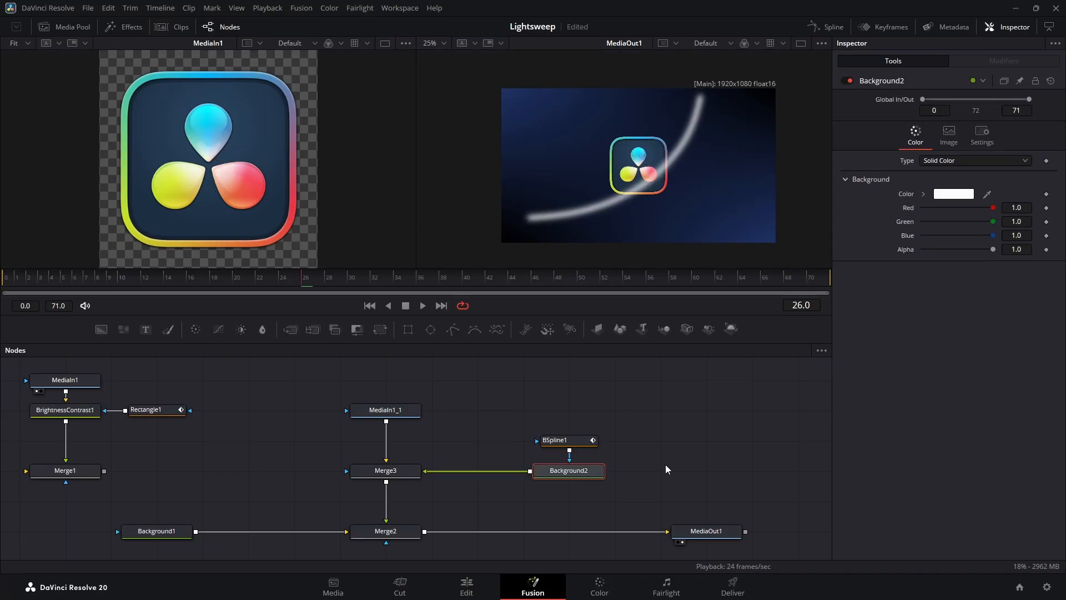
key(shift+space)
text(dr)
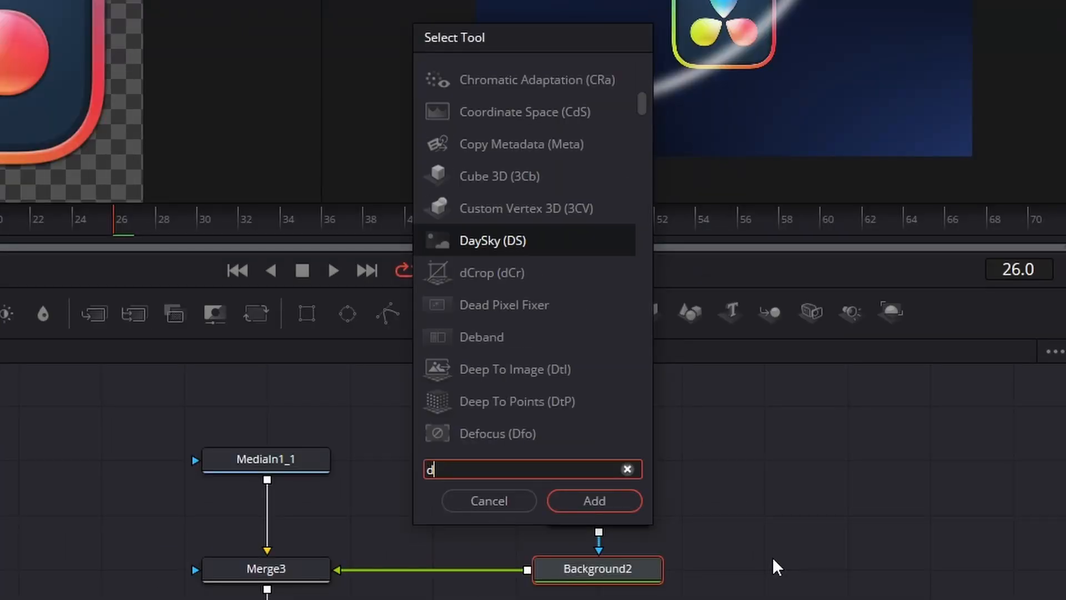
text(ip)
key(Return)
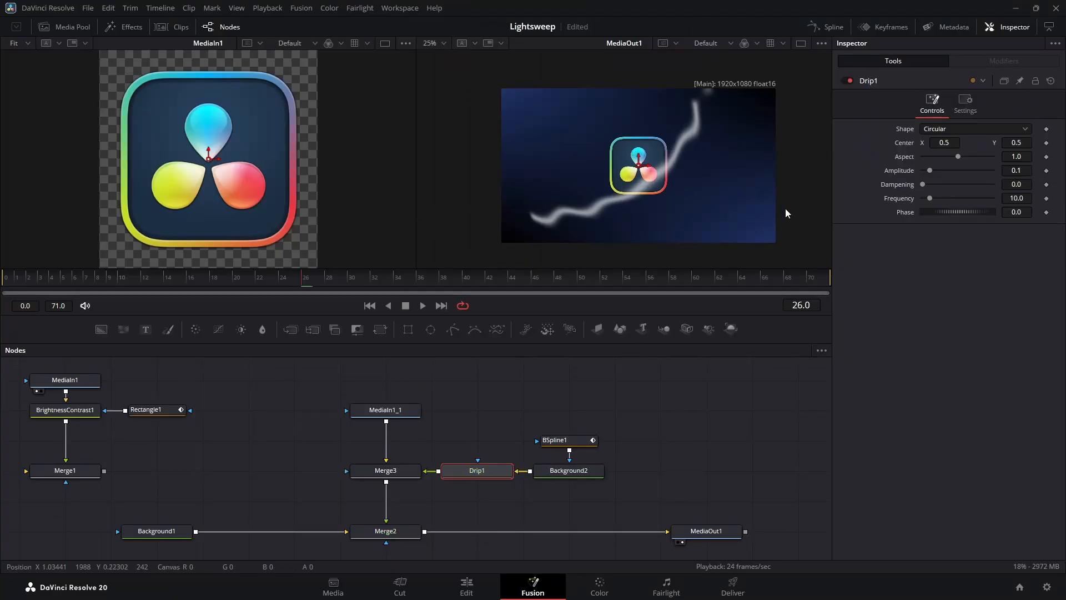
key(ctrl+s)
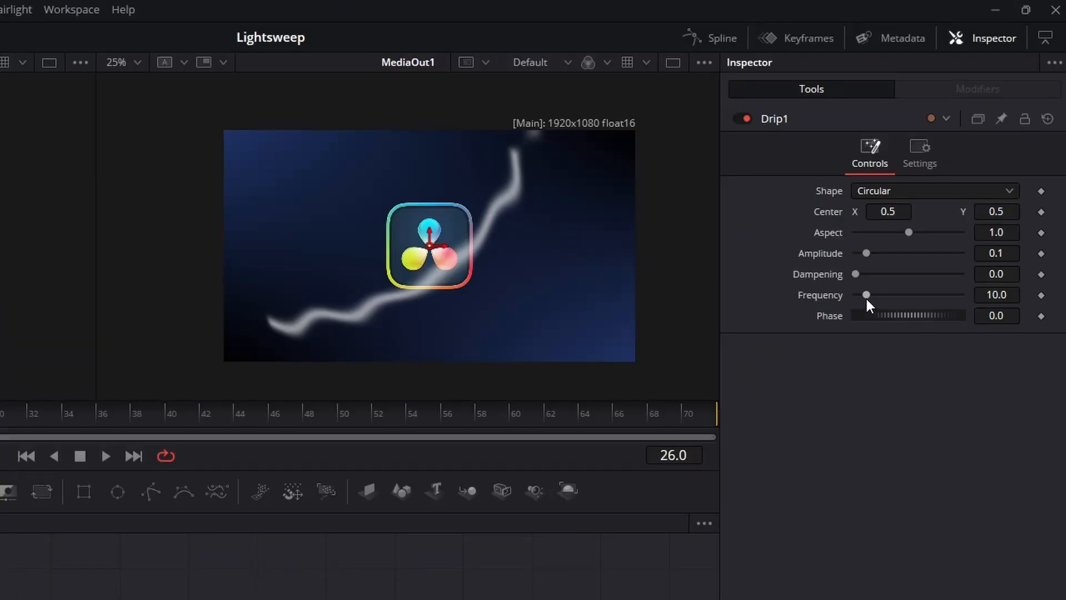
Step: Set the Drip's Frequency to 5.5 and Amplitude to 1.0, and move its center to about X 0.368, Y 0.489
mouse_move(866, 297)
mouse_down()
mouse_move(874, 296)
mouse_move(861, 305)
mouse_up()
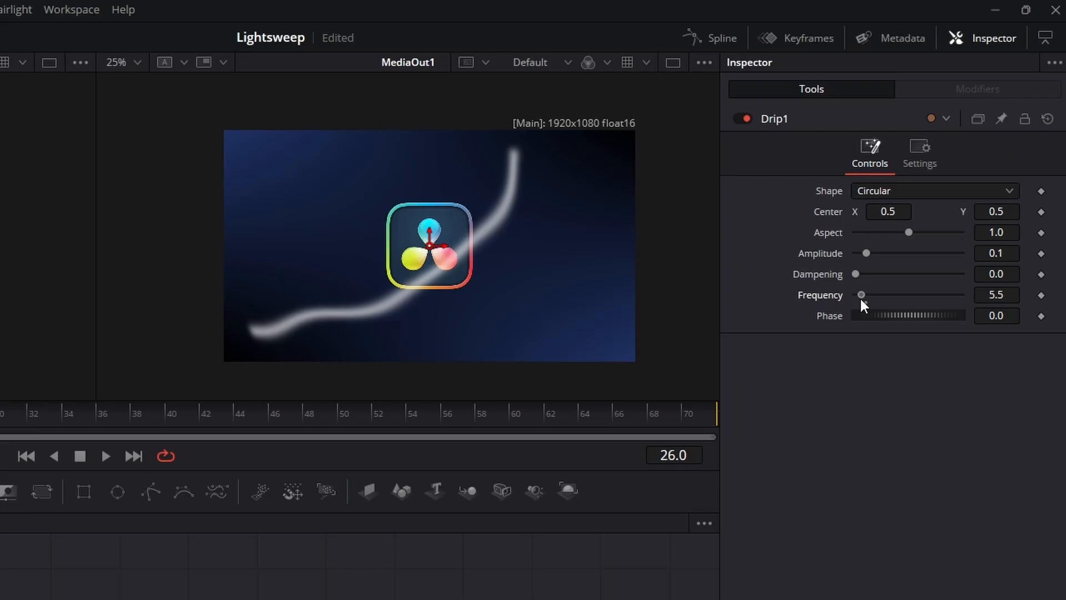
drag(866, 253, 969, 265)
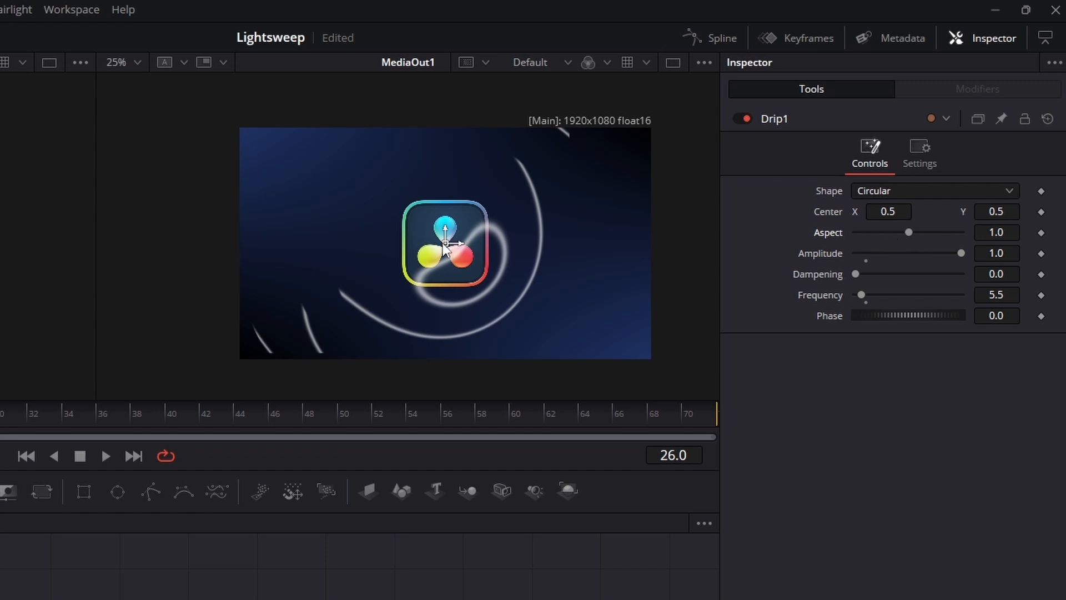
mouse_move(443, 244)
mouse_down()
mouse_move(384, 156)
mouse_move(432, 226)
mouse_move(427, 204)
mouse_move(464, 228)
mouse_move(447, 215)
mouse_move(419, 225)
mouse_move(448, 228)
mouse_up()
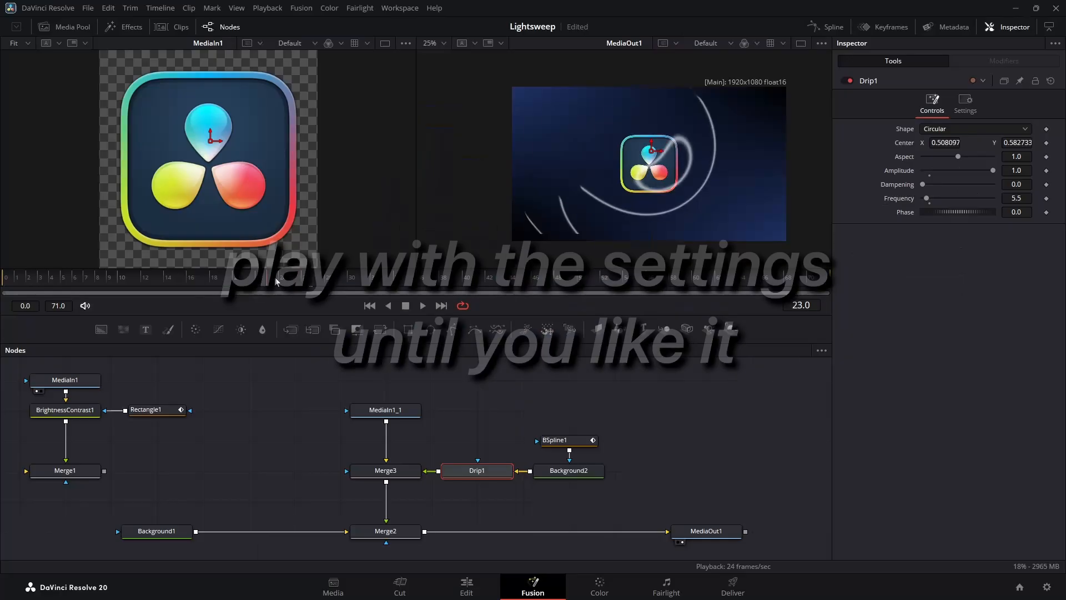
drag(456, 252, 464, 263)
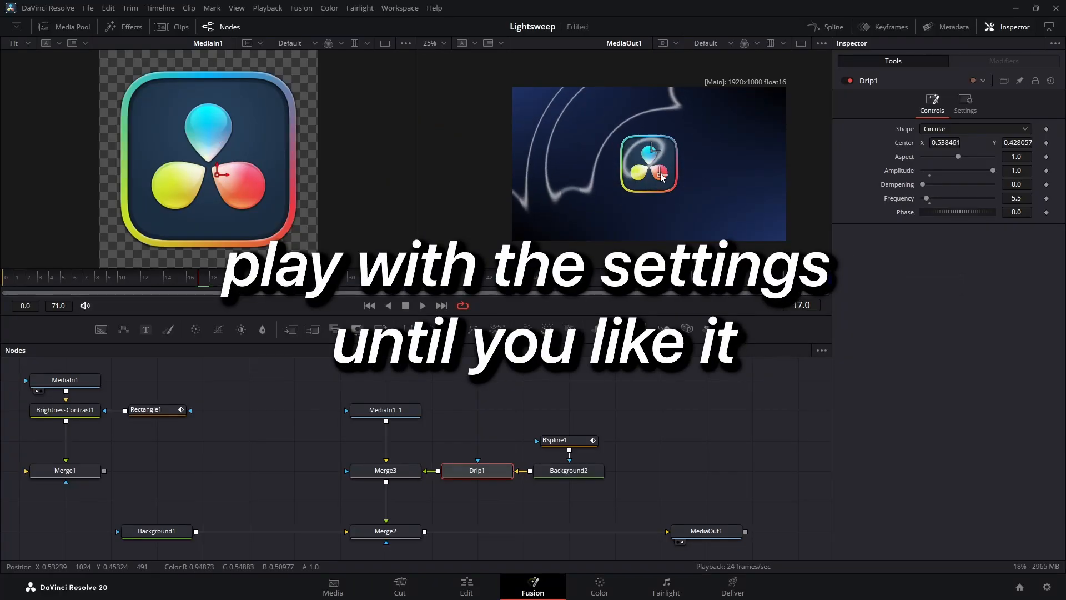
drag(662, 177, 613, 161)
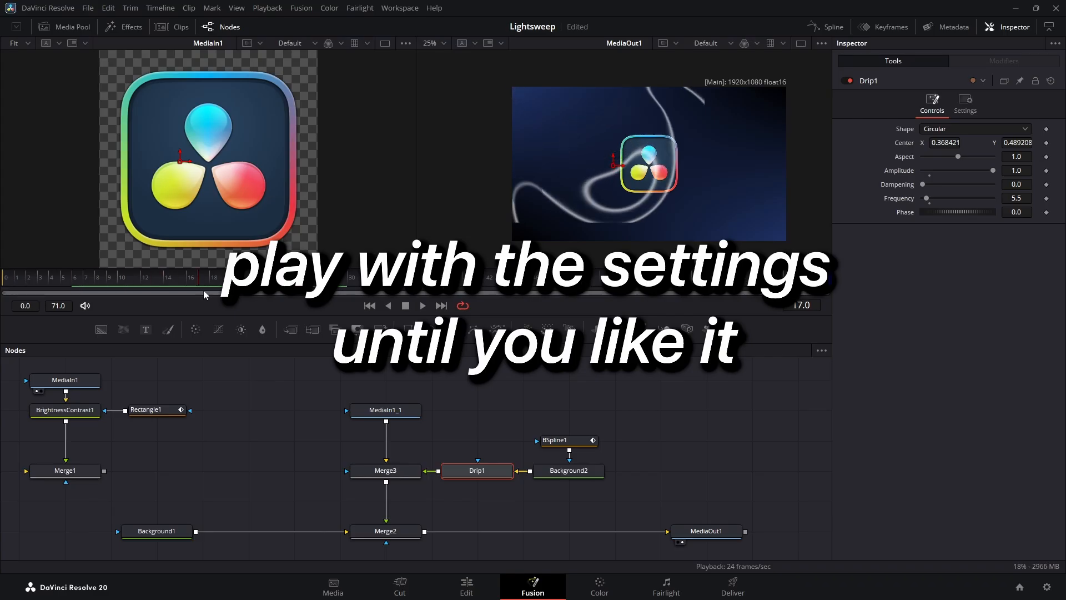
Step: At frame 14, set BSpline1's Border Width to 0.0086 and its Soft Edge to 0.031
drag(204, 281, 164, 281)
click(578, 444)
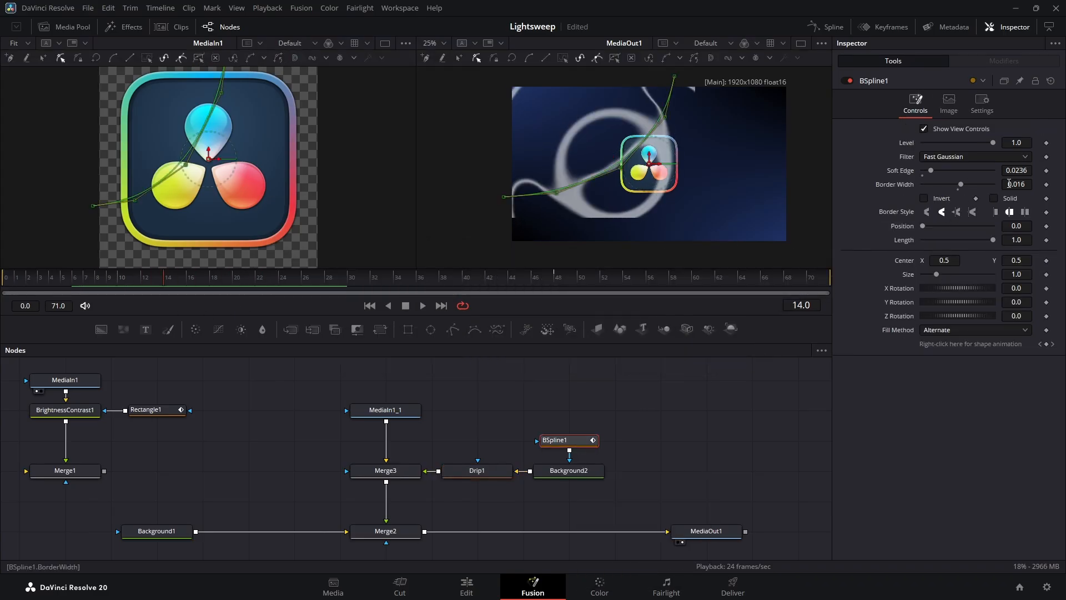
mouse_move(1012, 184)
mouse_down()
mouse_move(989, 185)
mouse_move(1019, 171)
mouse_up()
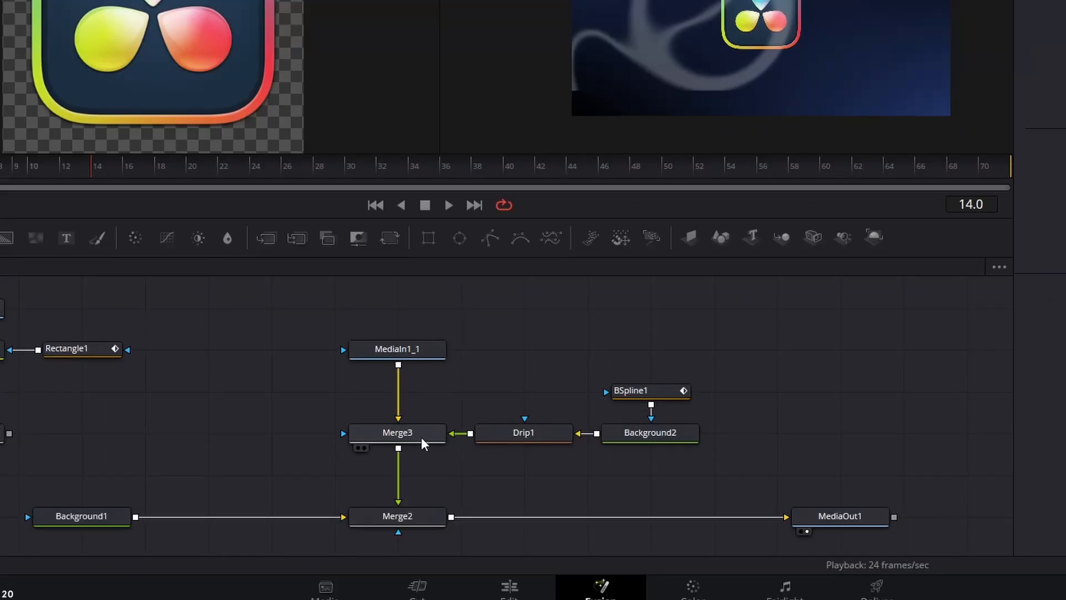
Step: Set Merge3's Operator to Atop to confine the light streak to the logo, and preview the sweep around frames 12 to 15
click(421, 438)
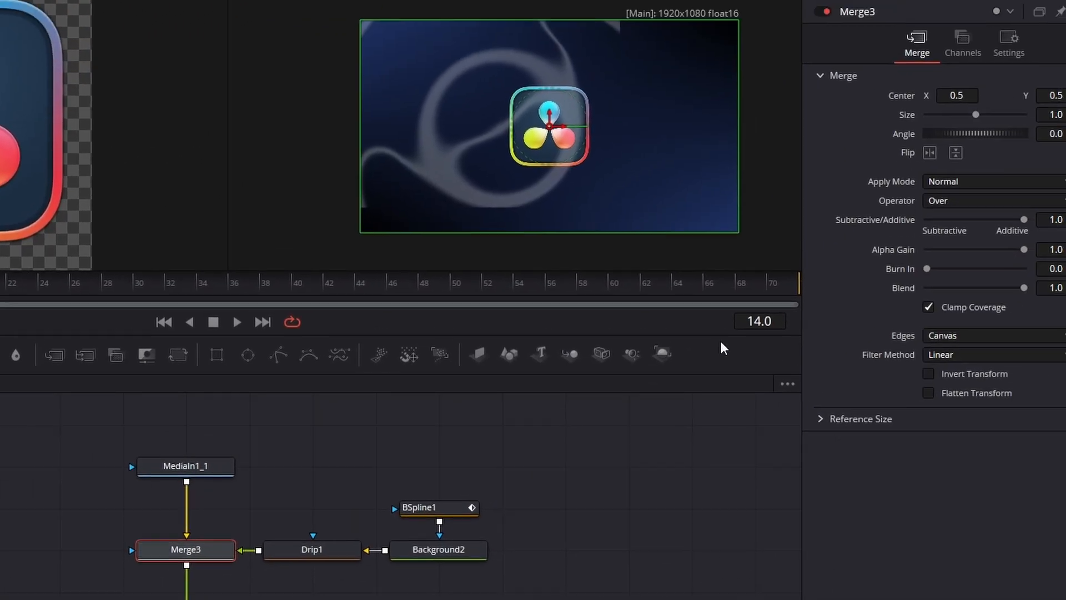
click(894, 233)
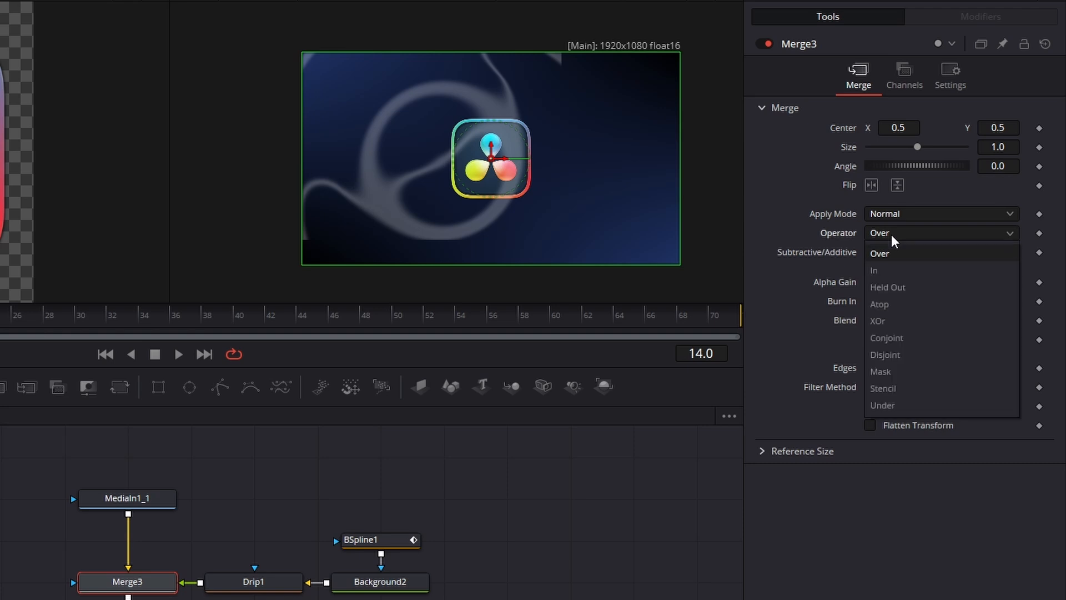
click(901, 311)
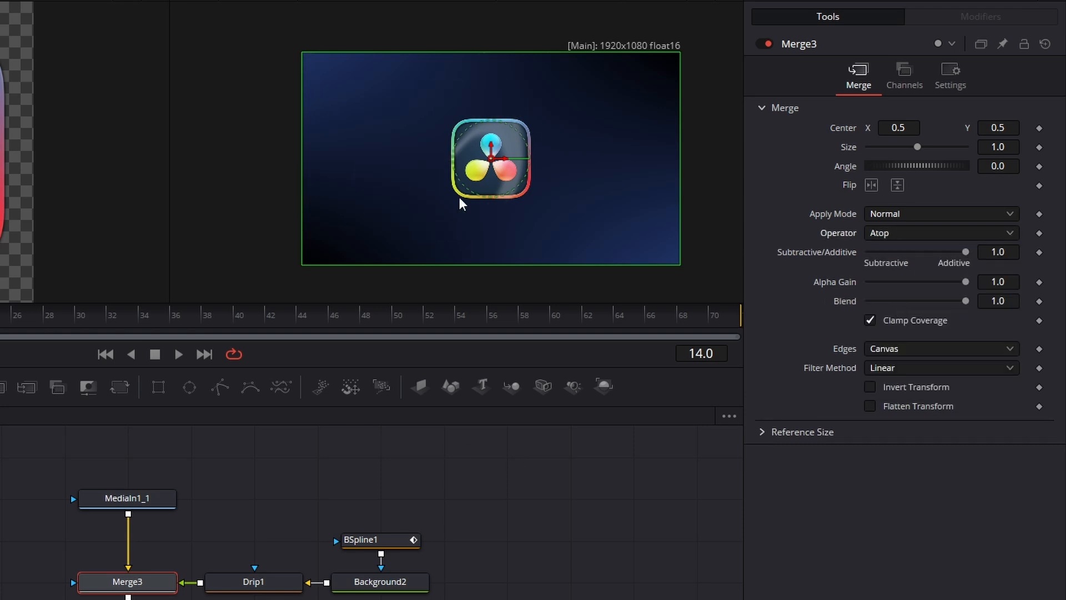
click(542, 567)
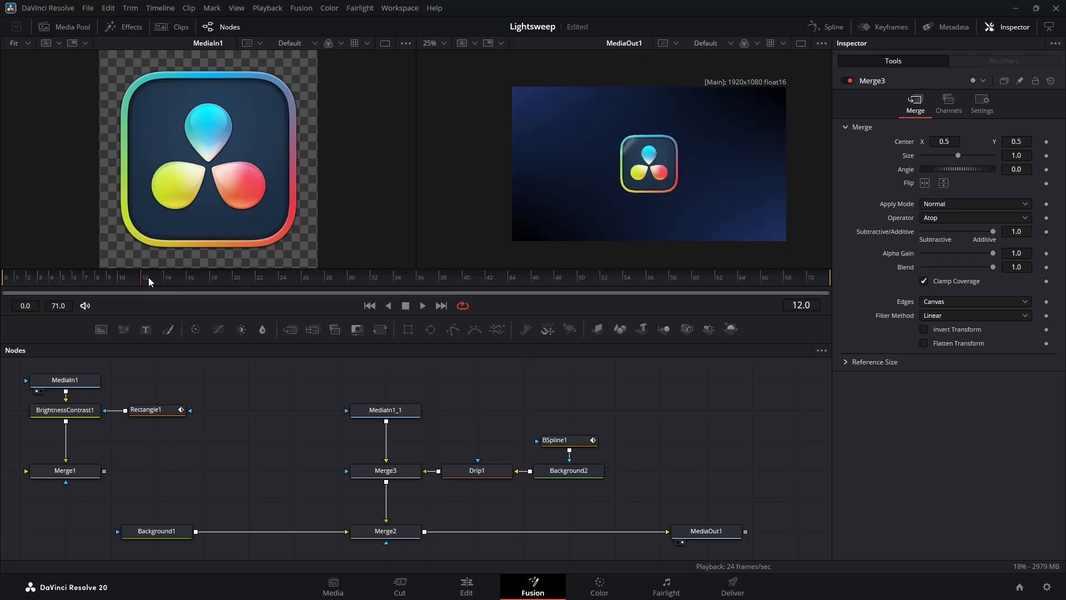
drag(147, 278, 180, 312)
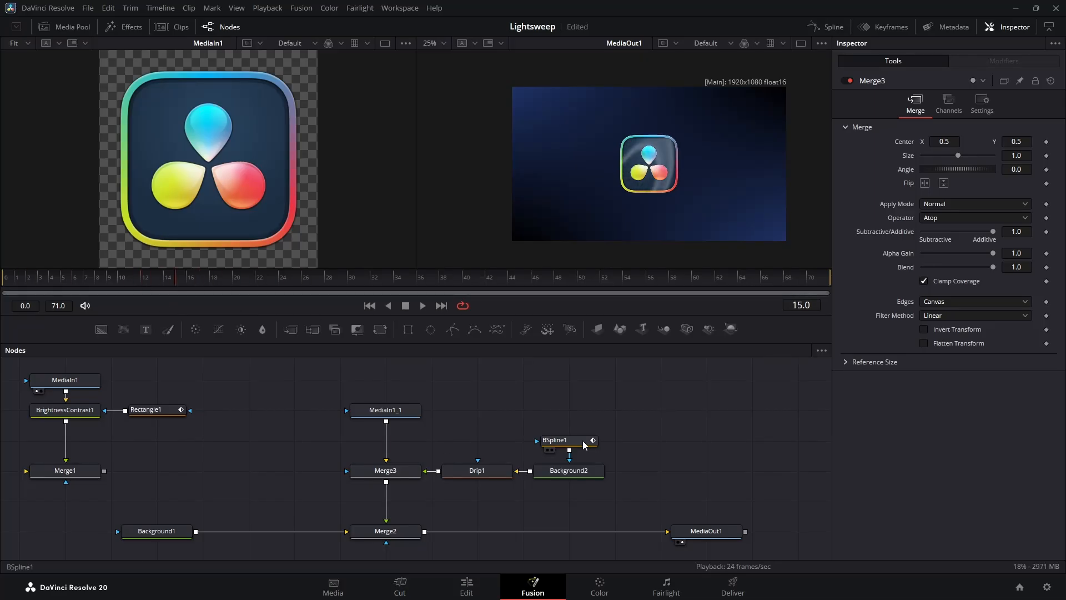
Step: Reshape BSpline1's curve at frame 0 by moving its control points near the logo's upper left, and scrub through the sweep
click(573, 440)
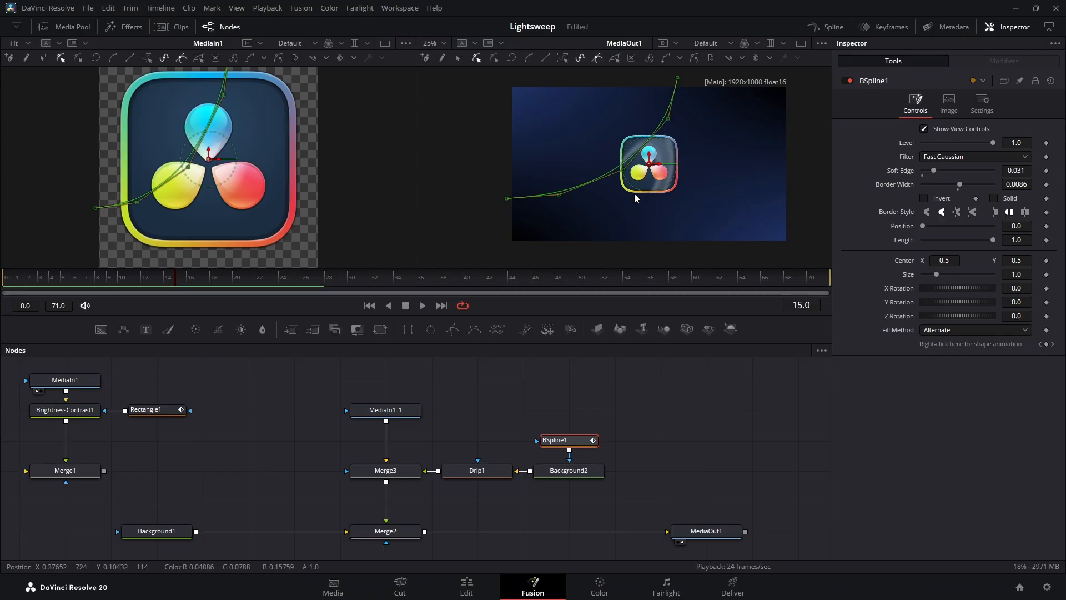
scroll(684, 169, down, 1)
key(Home)
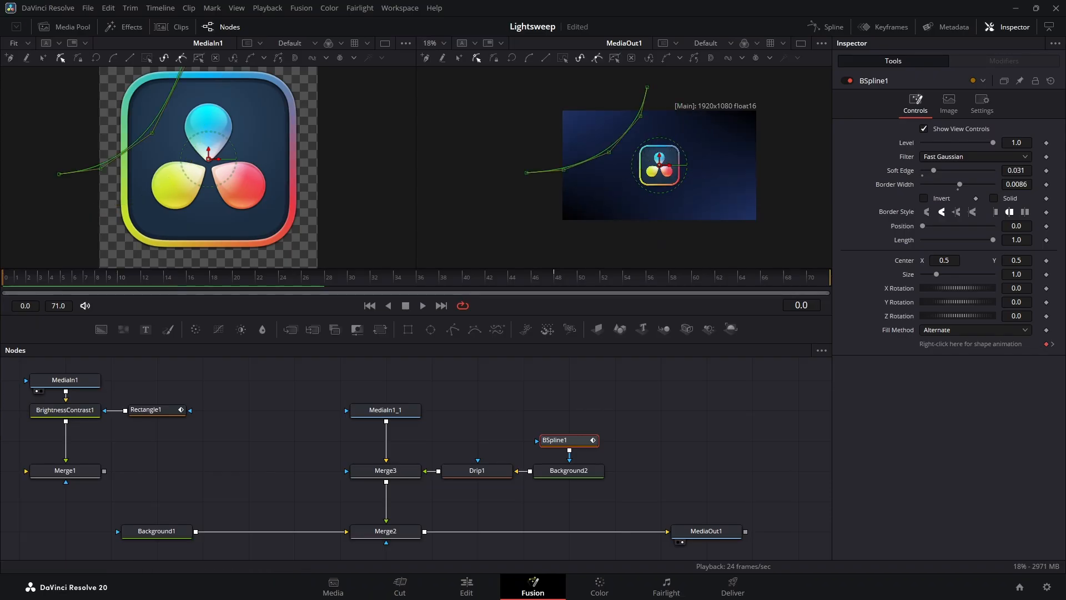
drag(663, 170, 613, 197)
click(591, 144)
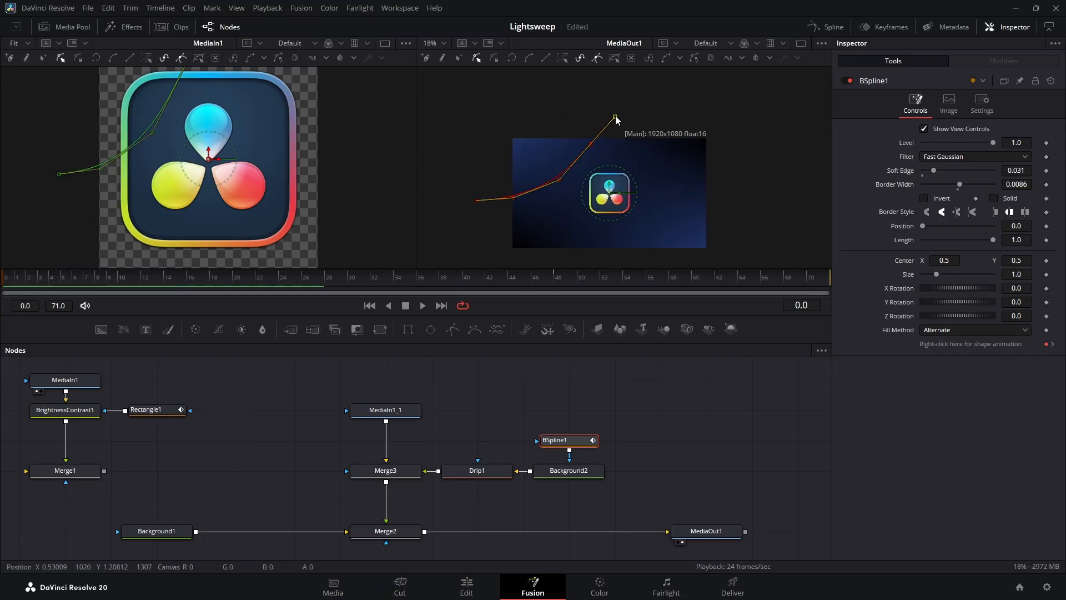
drag(593, 144, 475, 203)
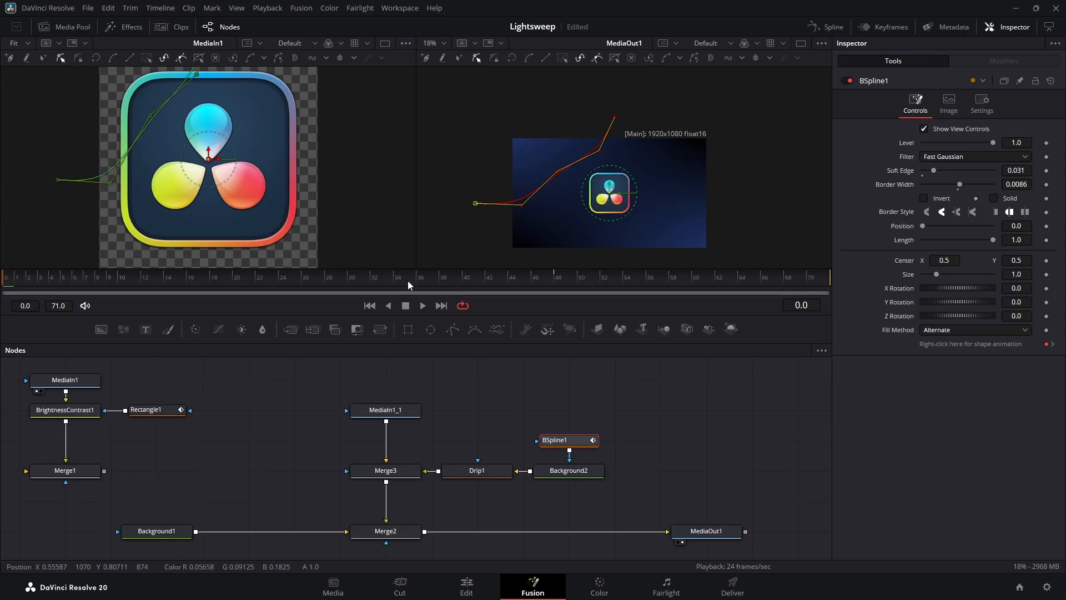
drag(9, 281, 243, 308)
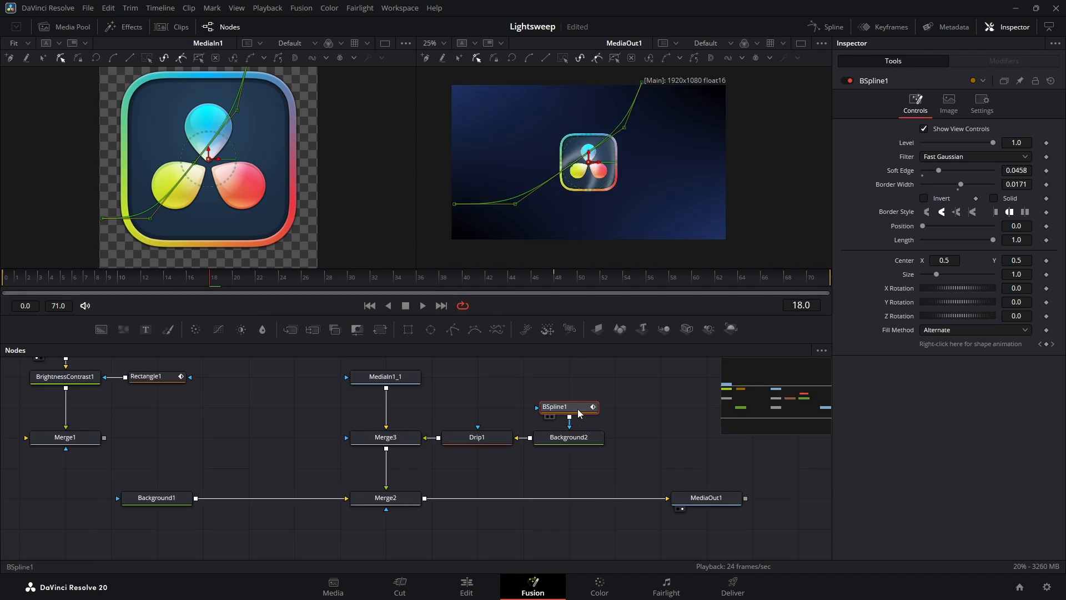
Step: Show only BSpline1's animation curve in the Spline editor and fit it to the view
click(827, 28)
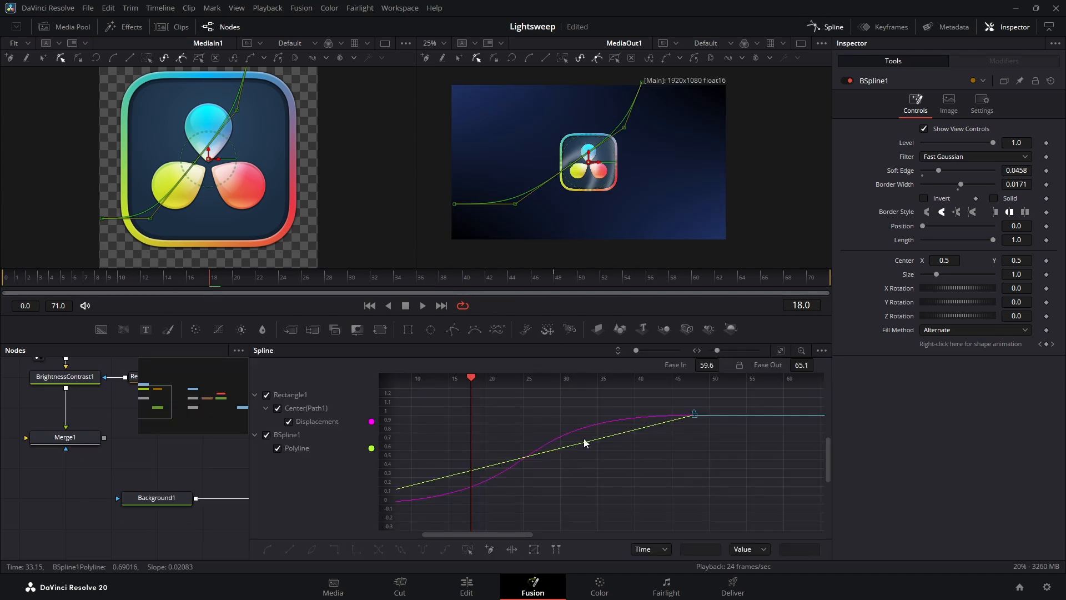
click(266, 395)
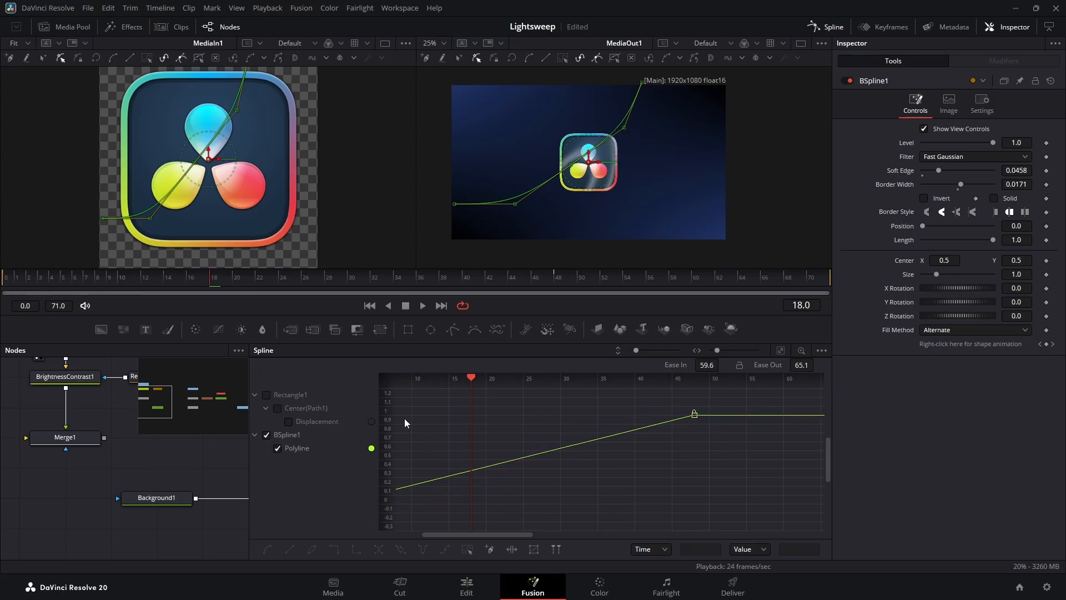
click(822, 351)
click(802, 365)
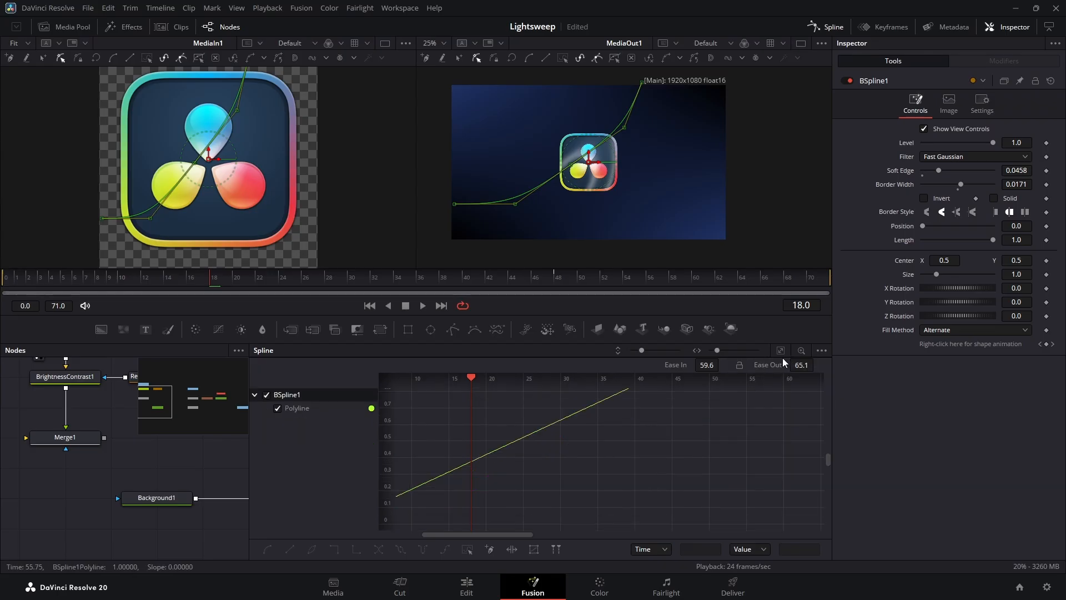
click(782, 351)
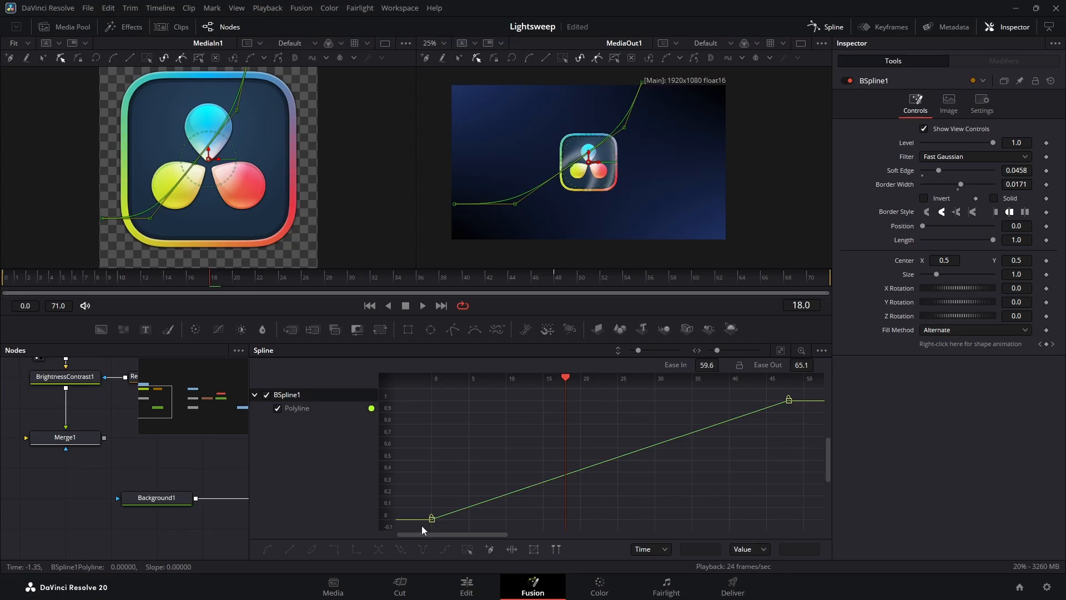
Step: Smooth both BSpline1 keyframes, with Ease In at 65.7 and Ease Out at 67.5
drag(422, 526, 804, 400)
key(s)
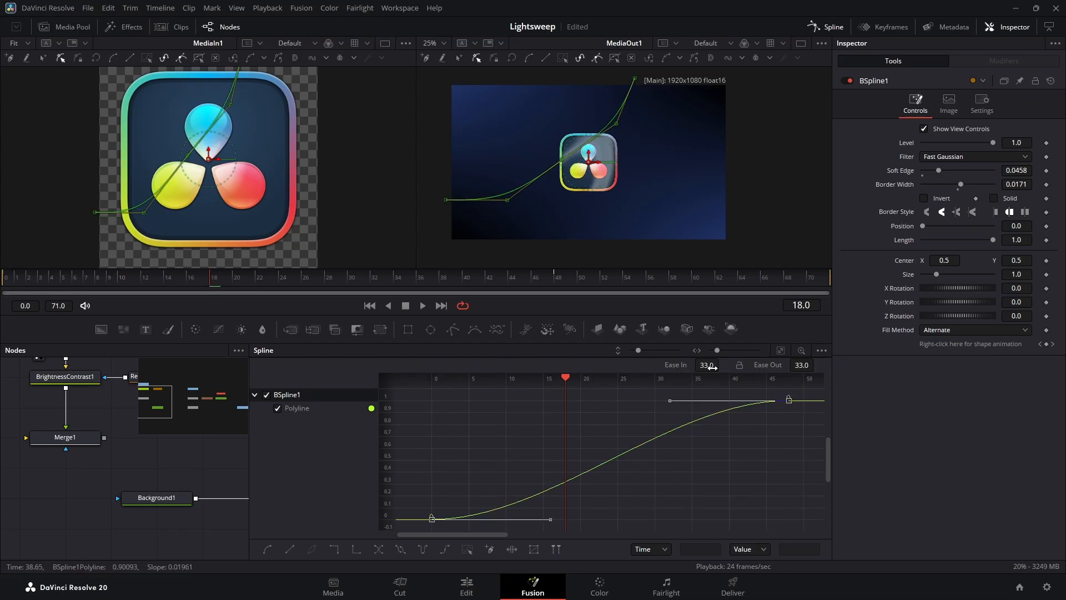
drag(712, 368, 731, 369)
drag(797, 369, 817, 364)
Step: Play back the eased light sweep and close the Spline editor
key(space)
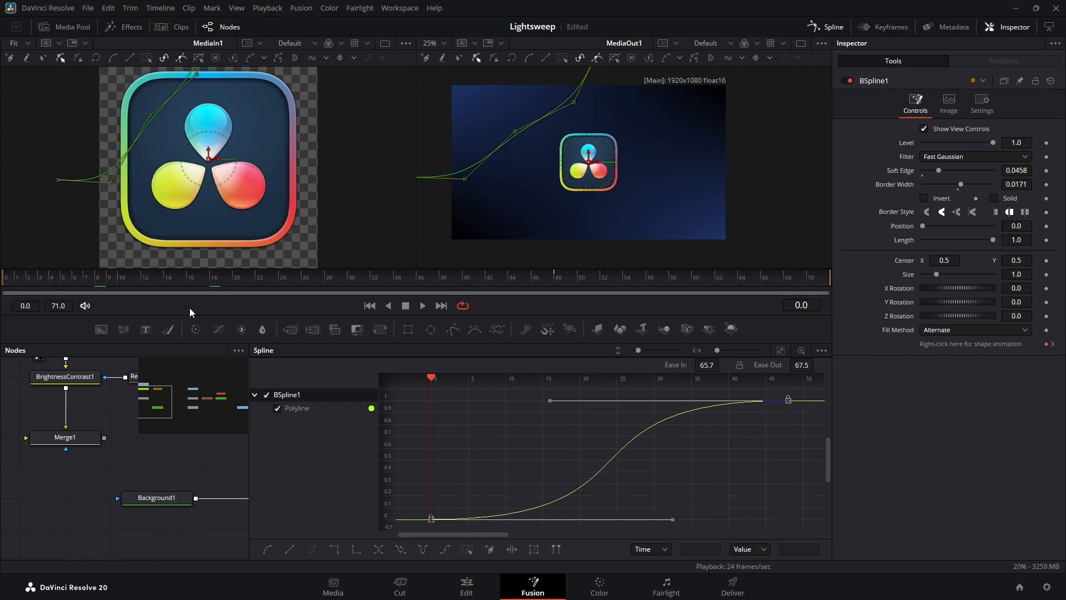
key(space)
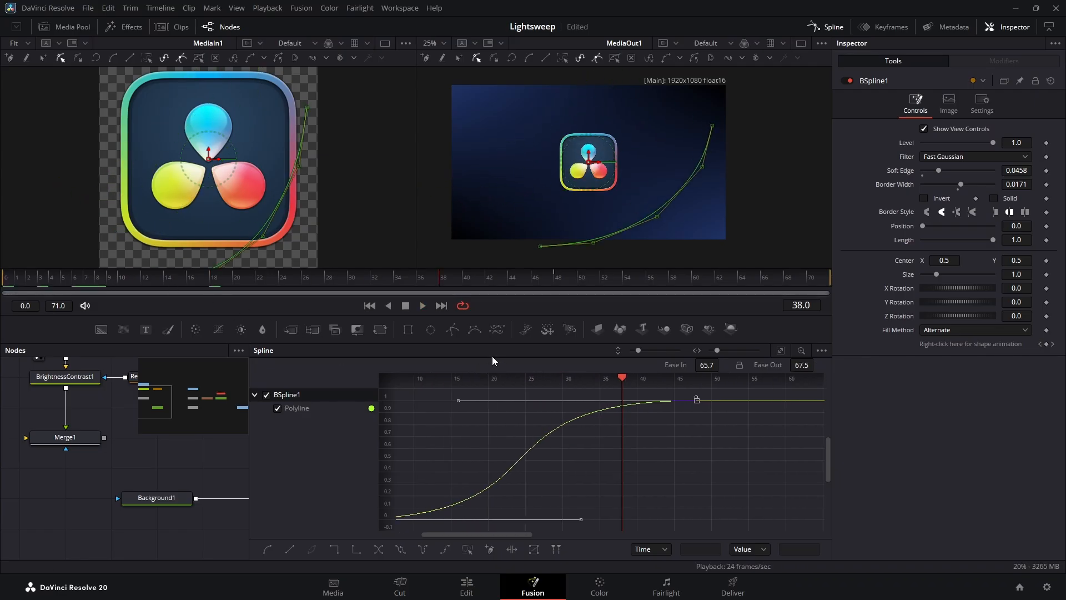
click(842, 27)
click(74, 286)
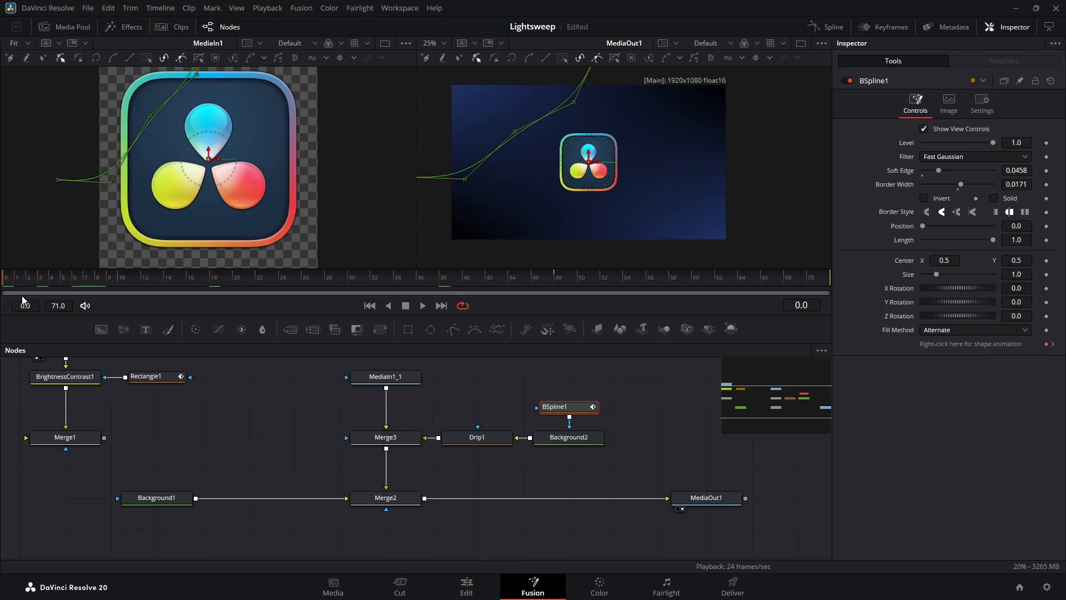
key(space)
key(space)
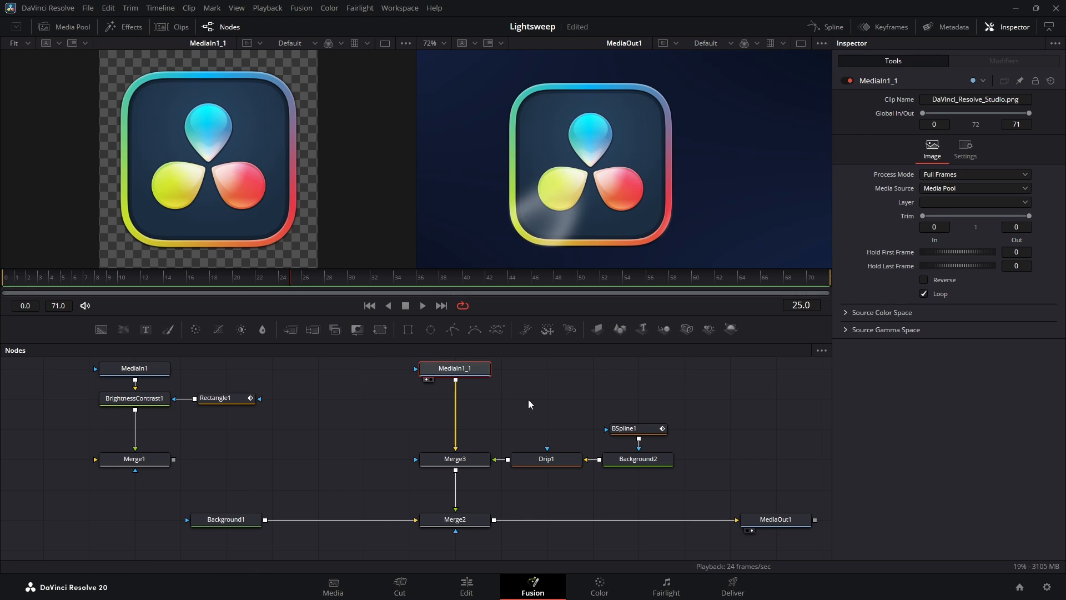
Step: Insert an Edge Detect node between MediaIn1_1 and Merge3, and enable its Edge Mask Overlay
key(shift+space)
text(edge)
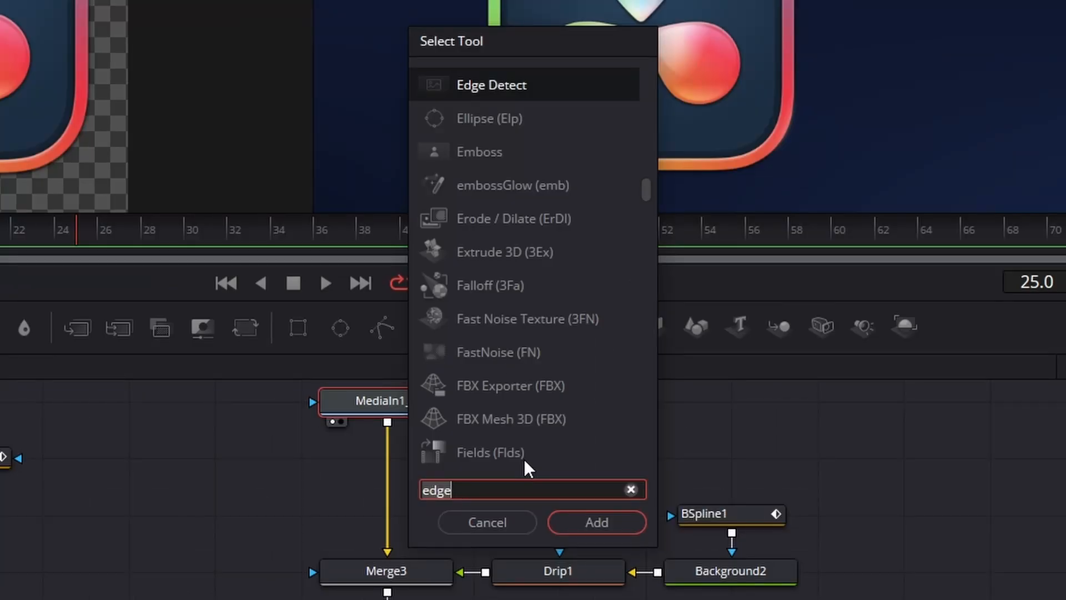
text(ed)
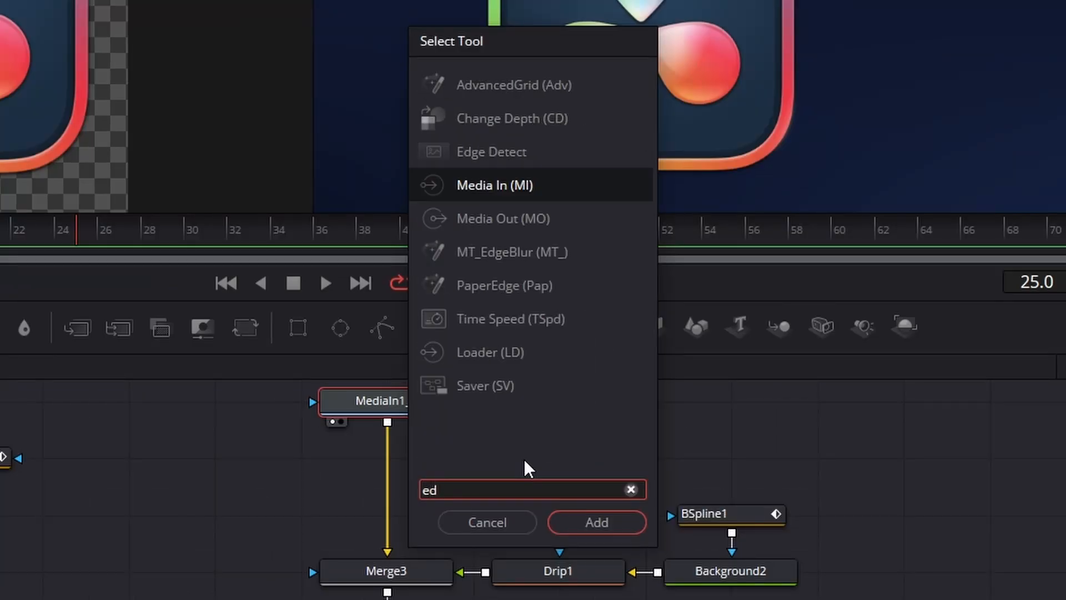
key(Up)
key(Return)
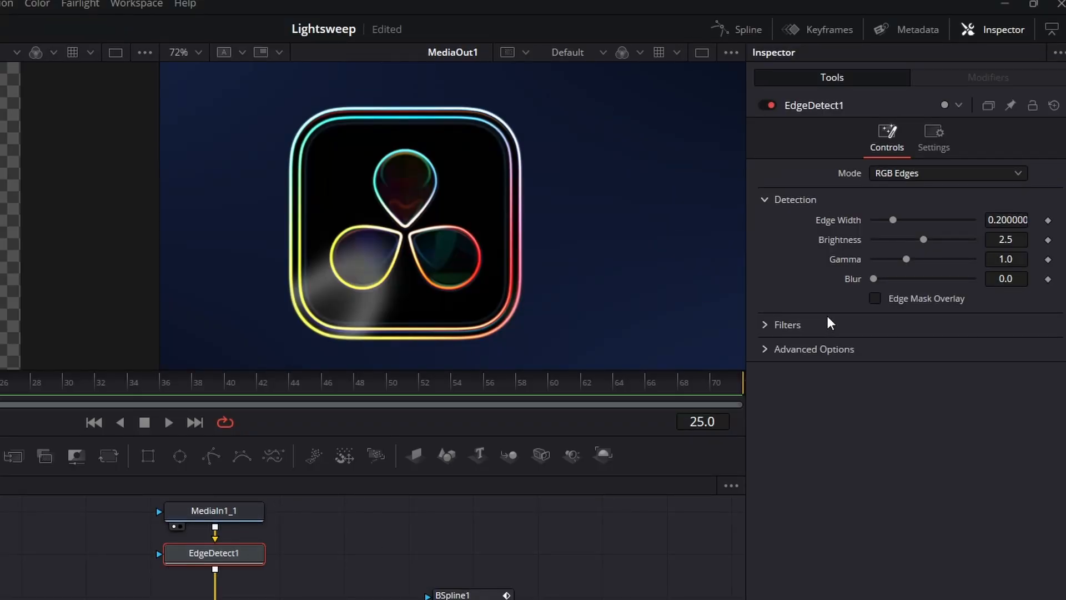
click(876, 300)
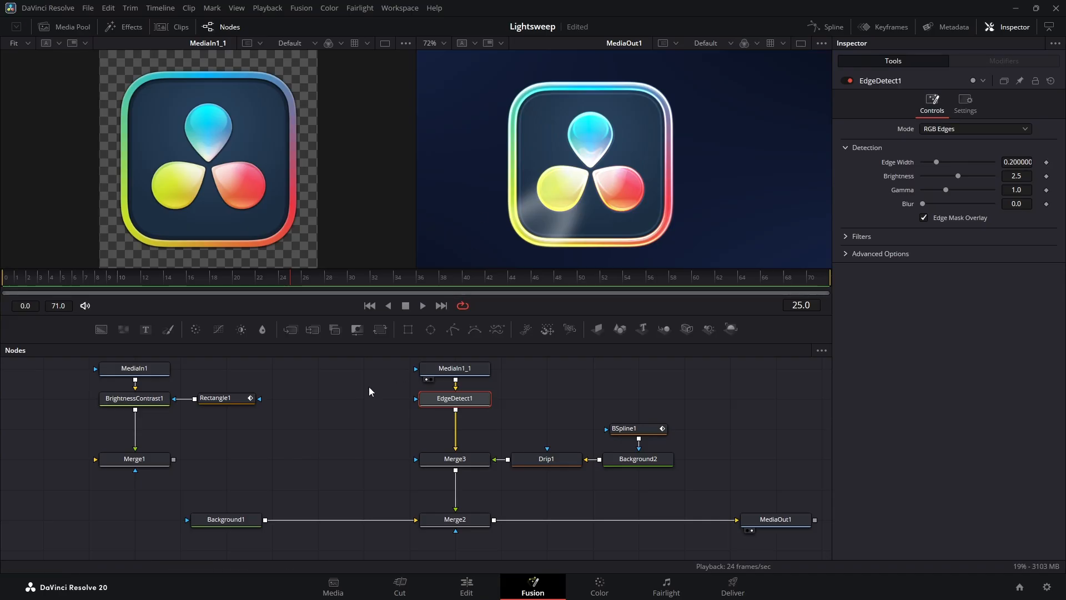
Step: Add an unconnected Bitmap mask node in the empty space beside EdgeDetect1
click(349, 394)
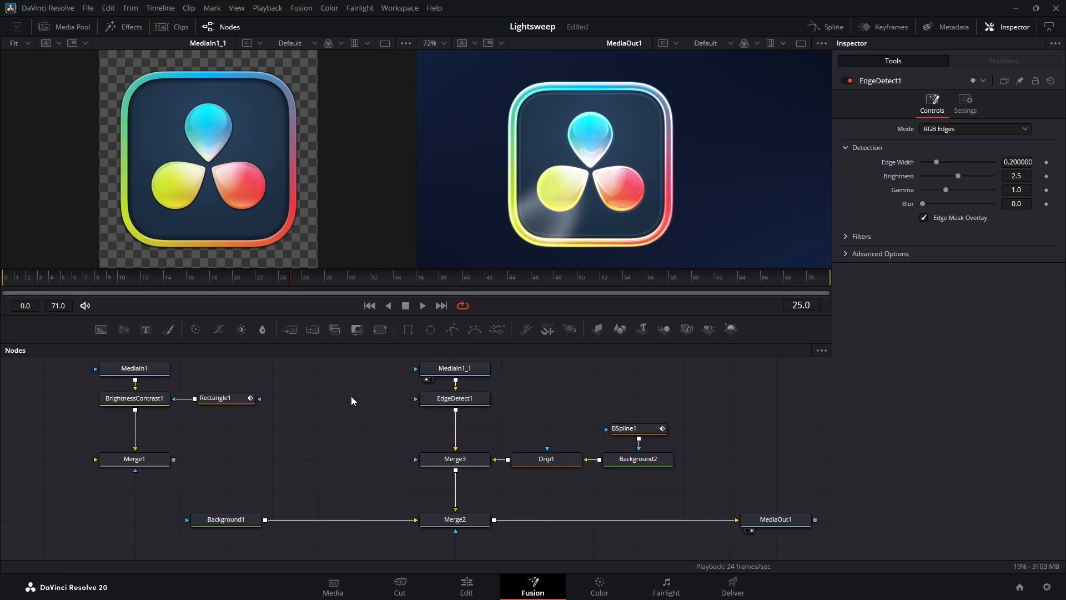
key(shift+space)
text(ed)
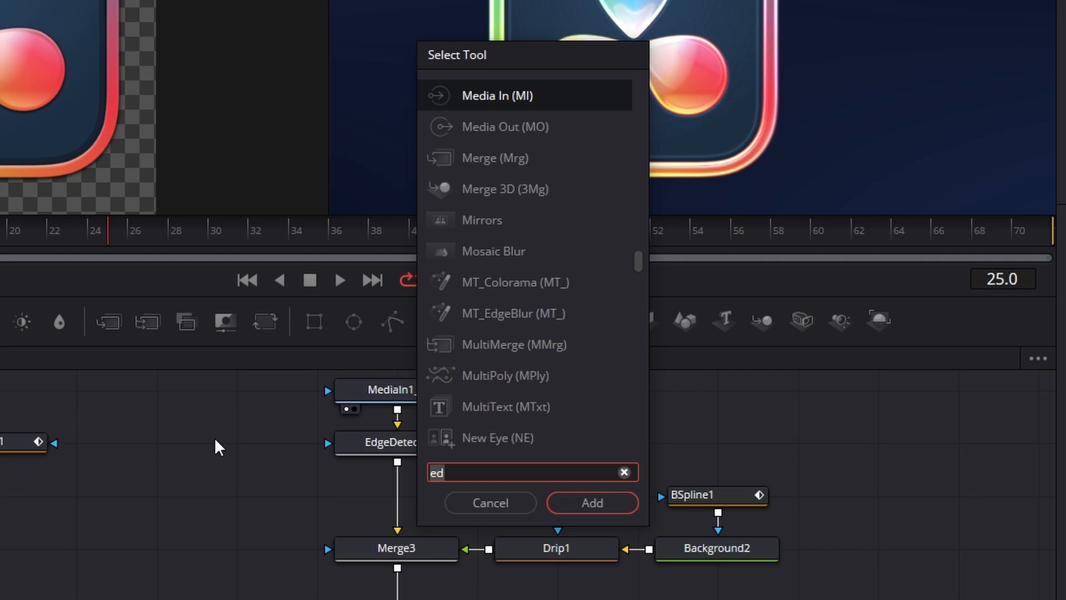
key(BackSpace)
key(BackSpace)
text(bit)
key(Return)
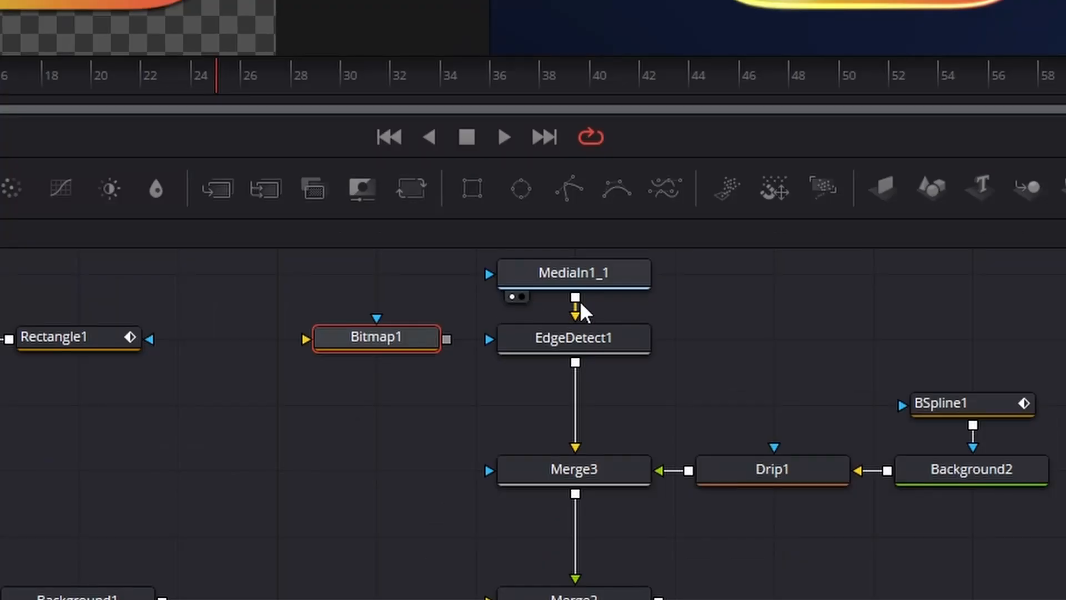
Step: Feed MediaIn1_1 into Bitmap1, view the mask, and connect Bitmap1 as EdgeDetect1's effect mask
drag(577, 297, 306, 339)
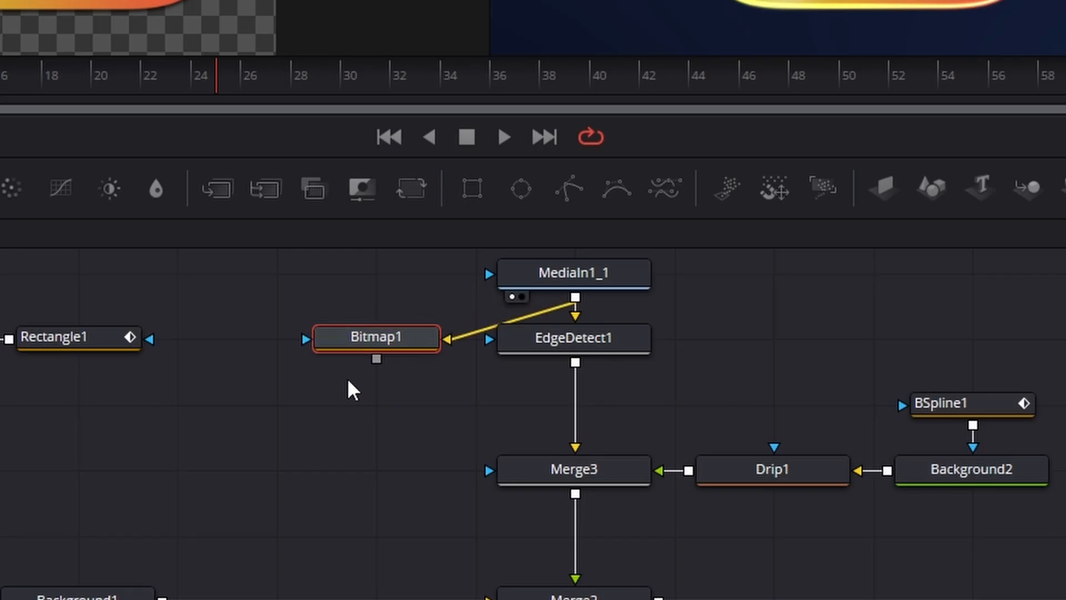
key(1)
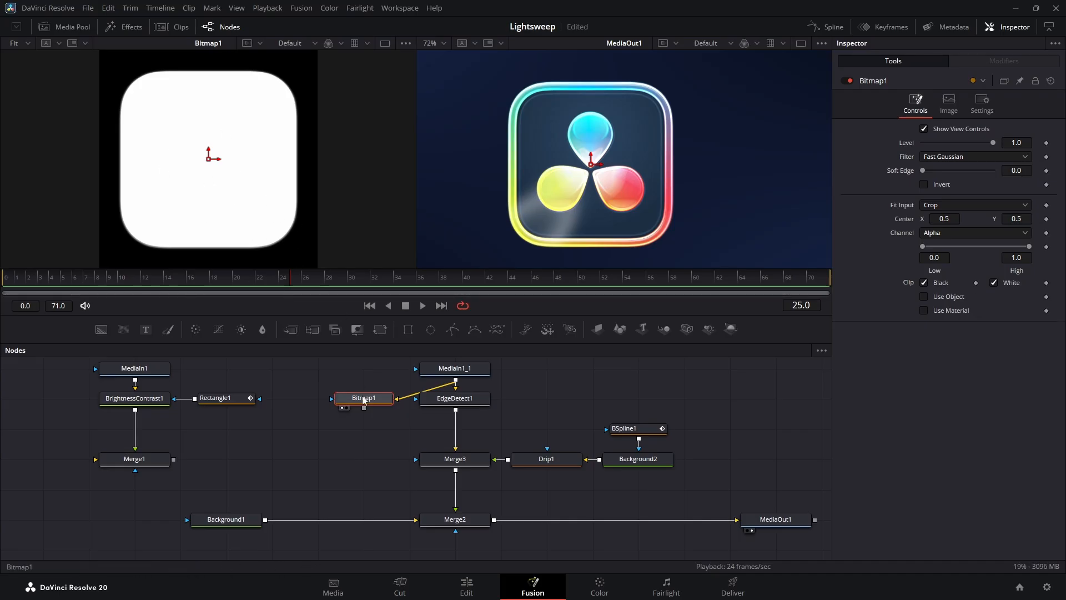
drag(363, 399, 363, 368)
drag(382, 429, 415, 399)
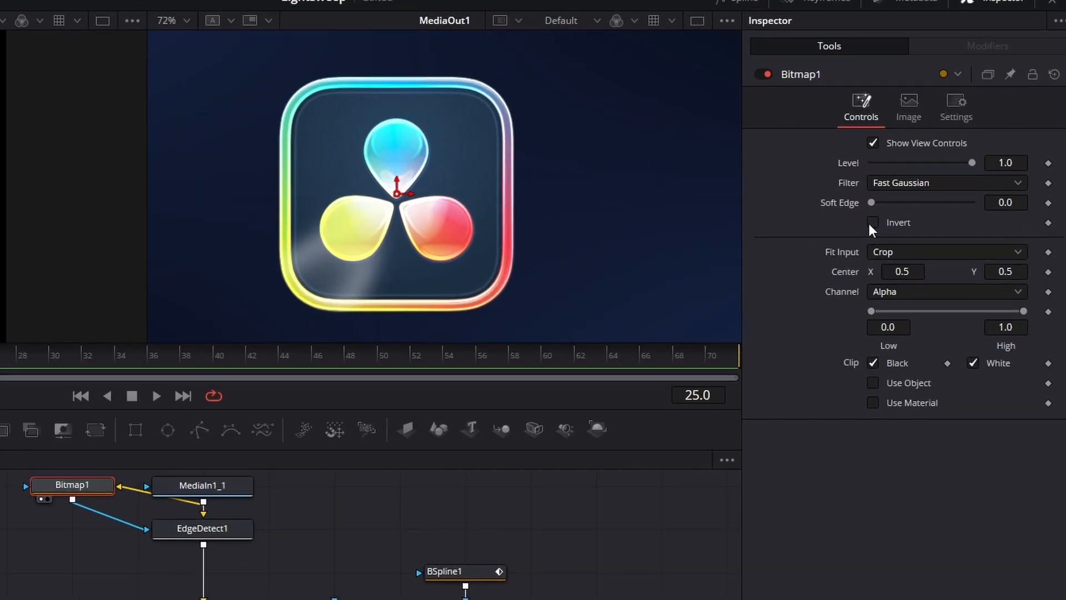
Step: Invert Bitmap1's mask with a Soft Edge of 0.1244, and compare the edge glow with EdgeDetect1 off and on
click(873, 222)
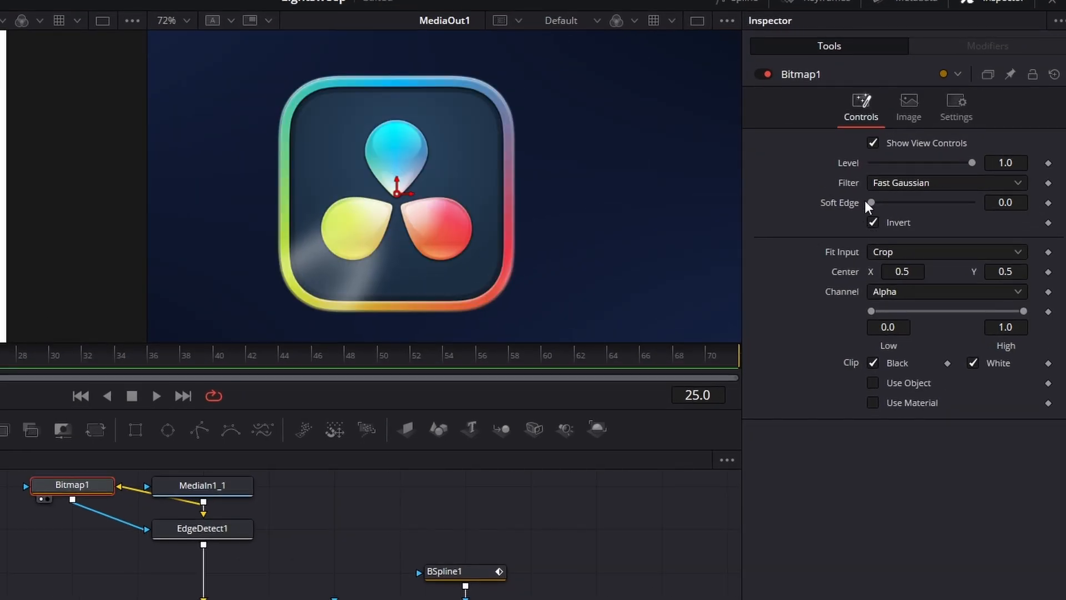
drag(871, 203, 934, 215)
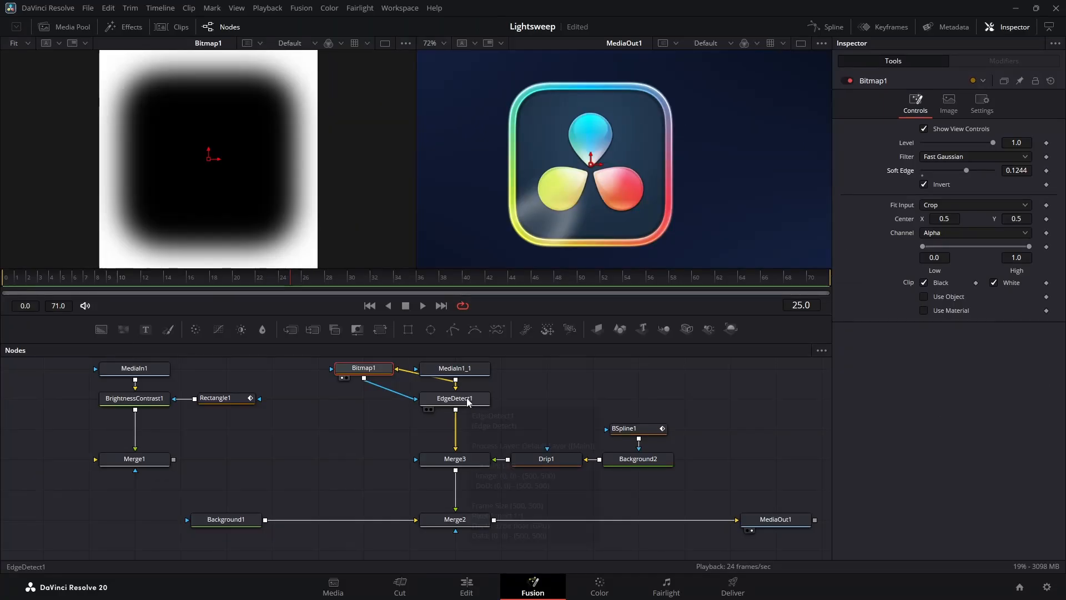
click(468, 400)
click(846, 81)
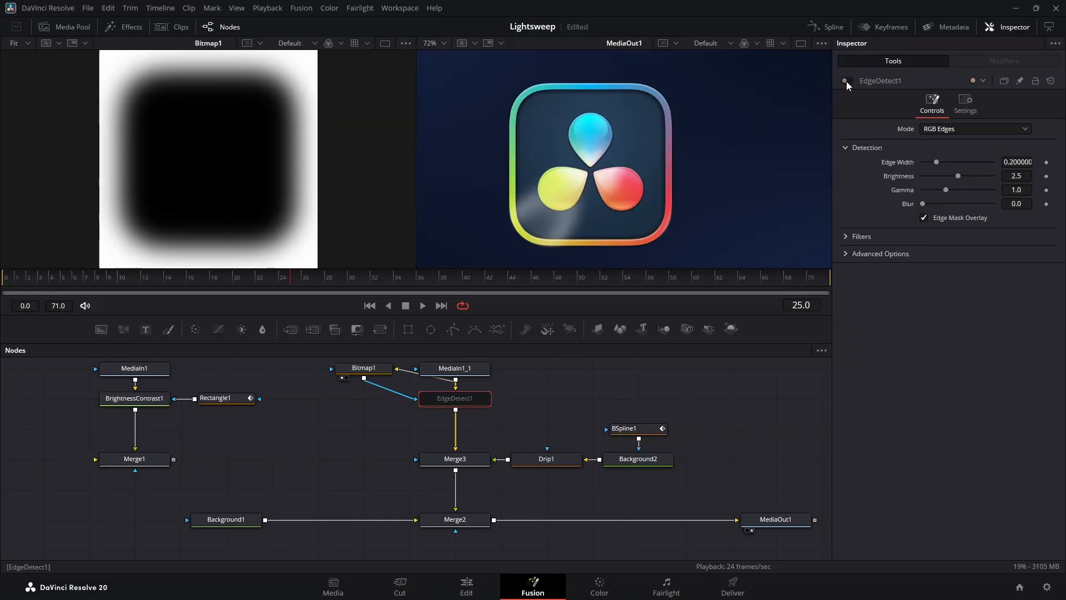
click(846, 81)
click(845, 81)
click(846, 81)
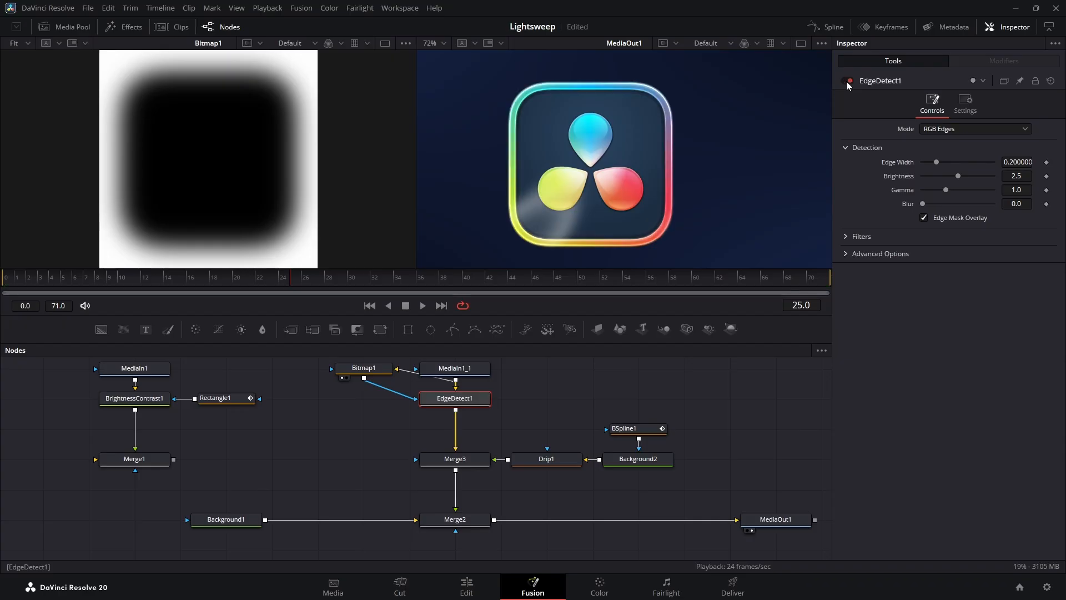
click(847, 81)
click(846, 81)
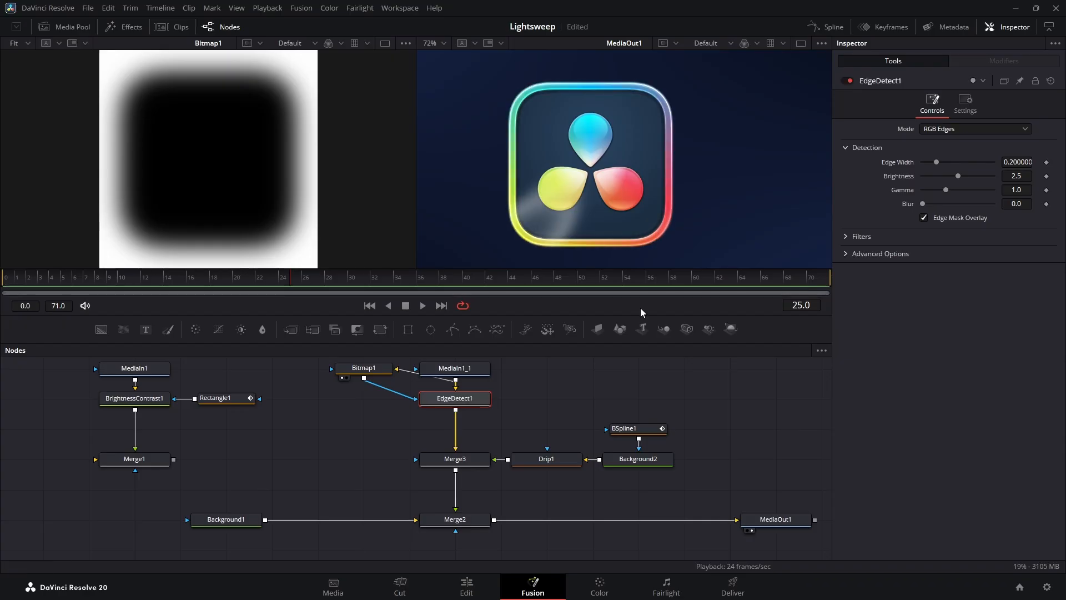
Step: At frame 24, insert an instance of BSpline1 between Bitmap1 and EdgeDetect1, and tidy the surrounding node layout
click(636, 433)
drag(240, 278, 279, 280)
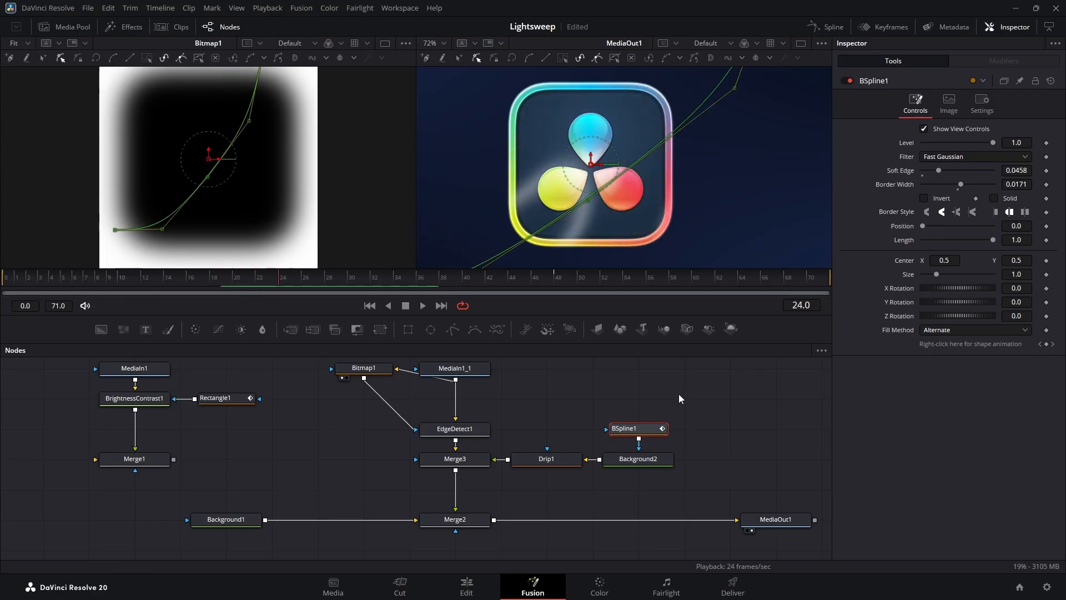
click(366, 370)
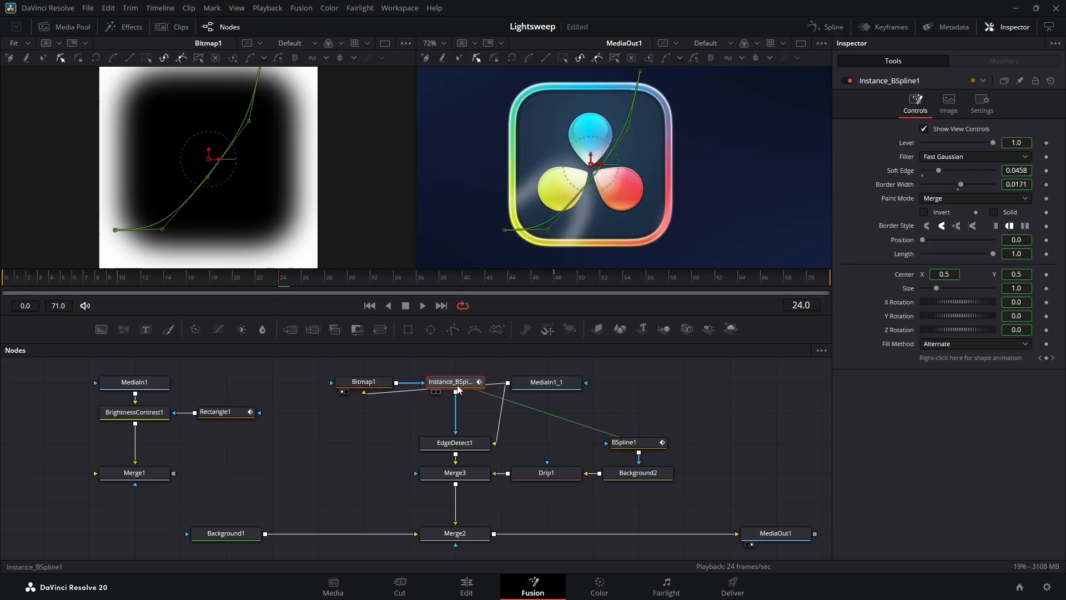
drag(449, 382, 355, 442)
drag(546, 381, 456, 382)
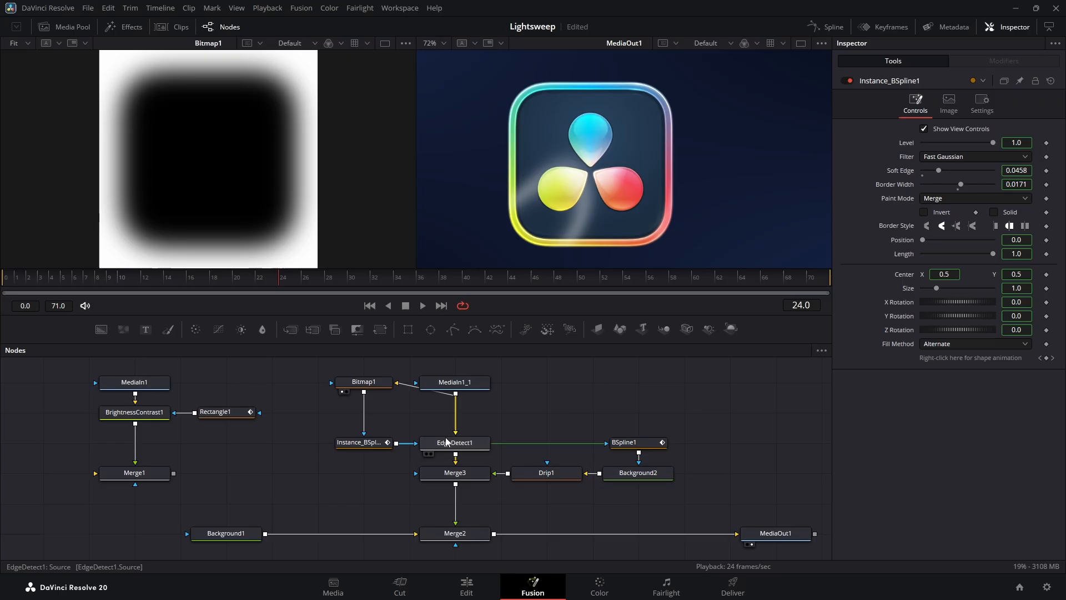
Step: Deinstance the Border Width of the BSpline1 instance
click(368, 443)
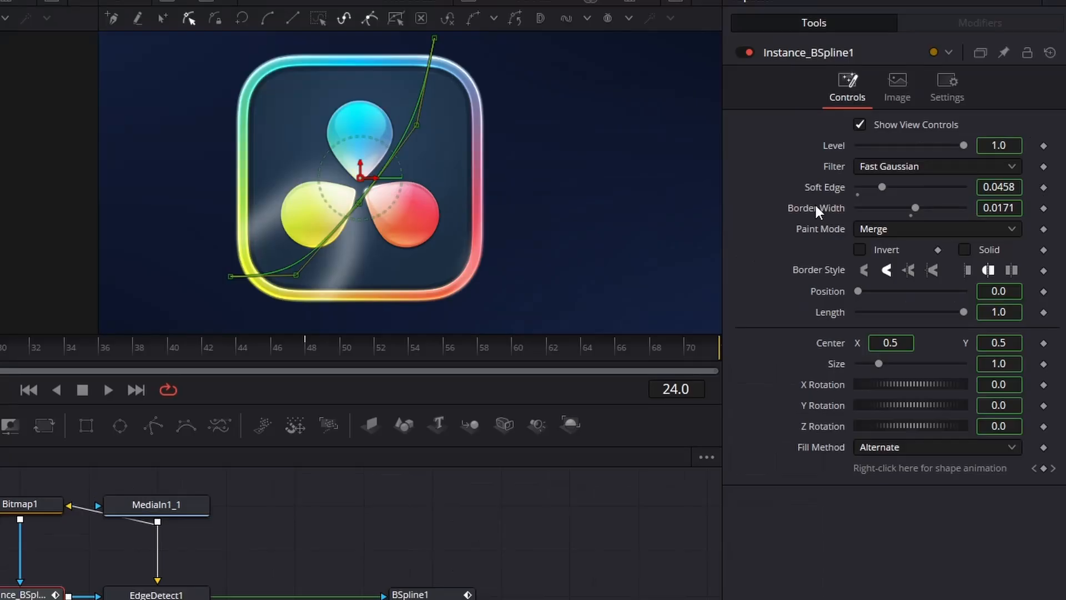
right_click(895, 187)
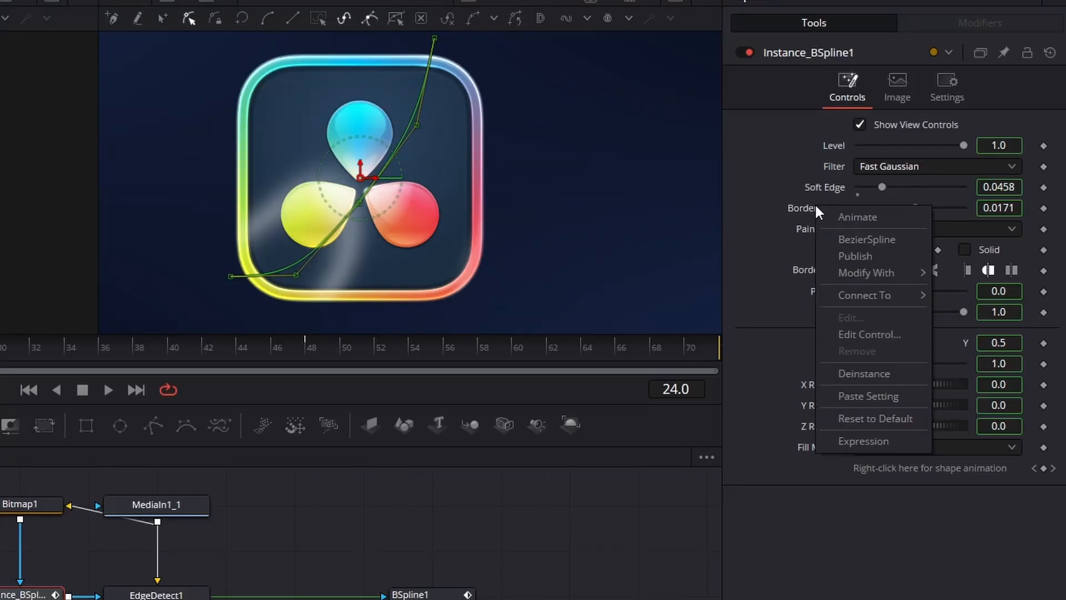
click(855, 371)
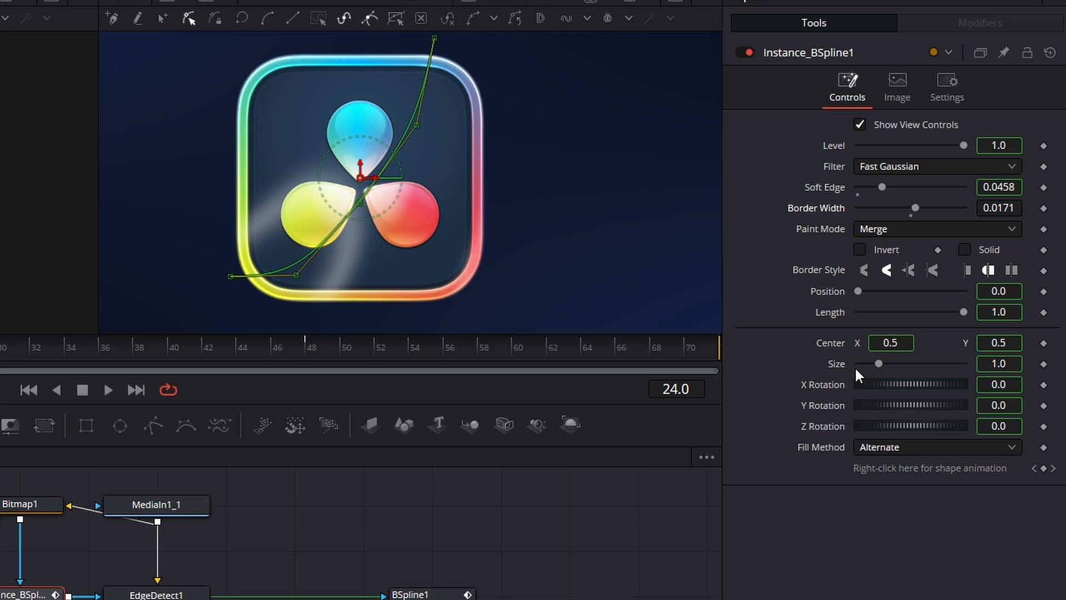
Step: Deinstance the Soft Edge, Paint Mode and Invert settings of the BSpline1 instance
right_click(823, 186)
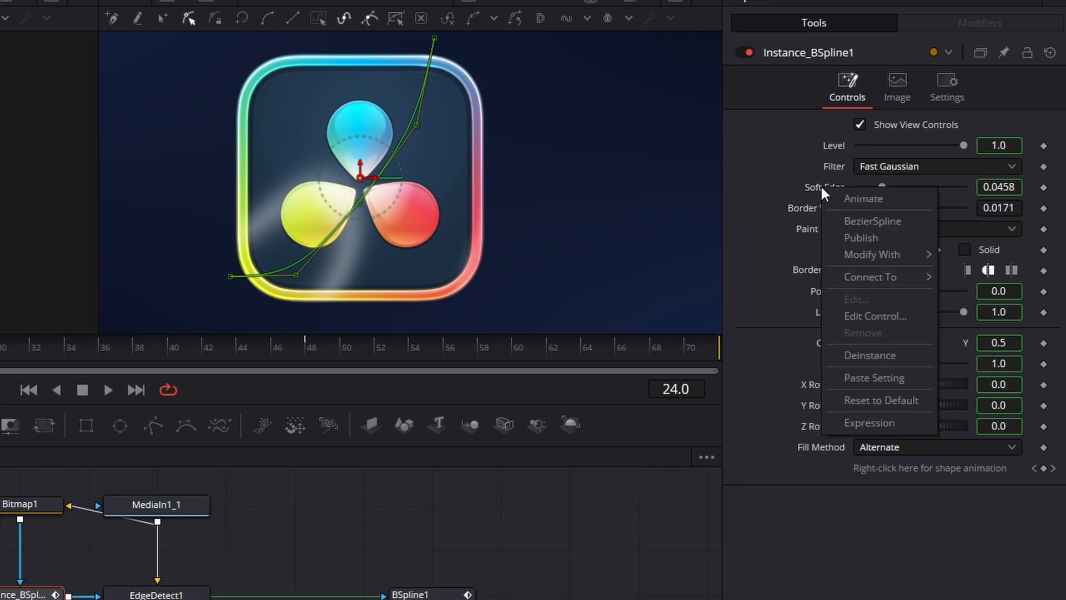
click(864, 356)
right_click(829, 230)
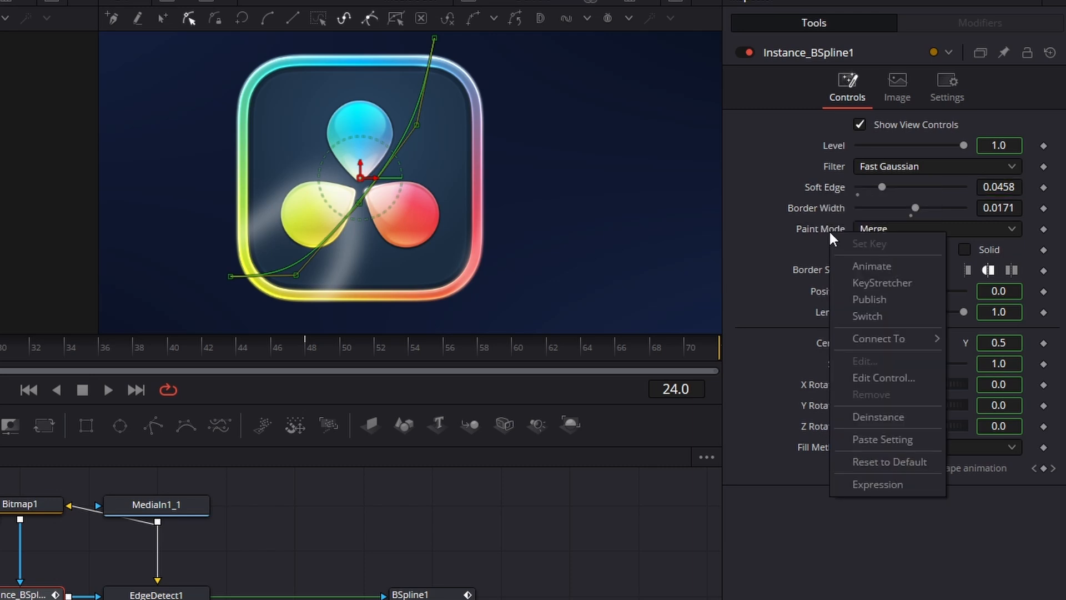
click(874, 418)
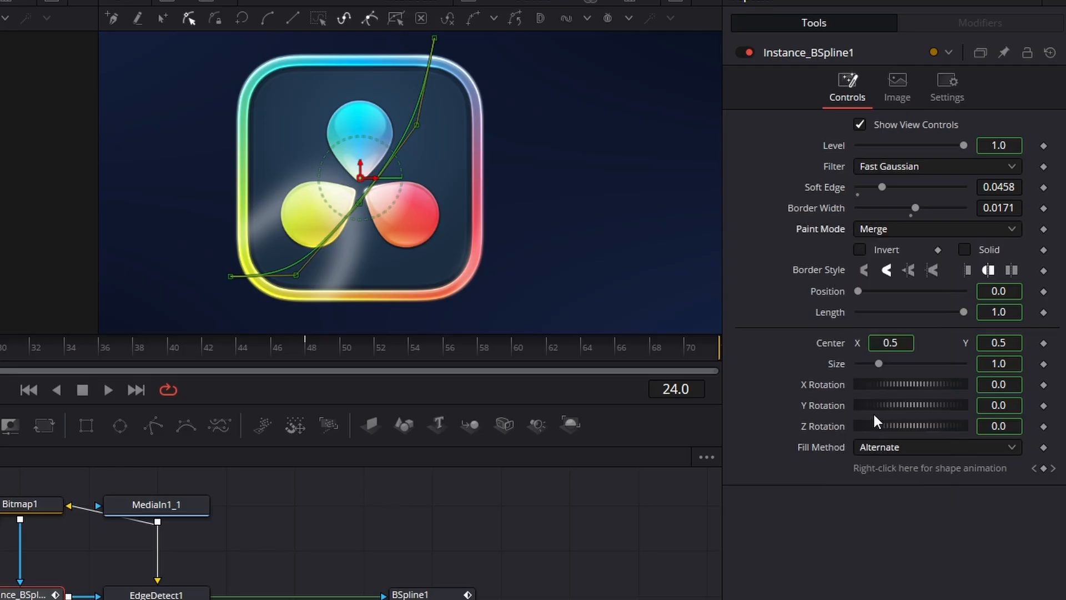
right_click(887, 251)
click(945, 420)
Step: Set the BSpline1 instance's Paint Mode to Subtract, enable Invert, and check the resulting edge glow with EdgeDetect1 selected
click(888, 228)
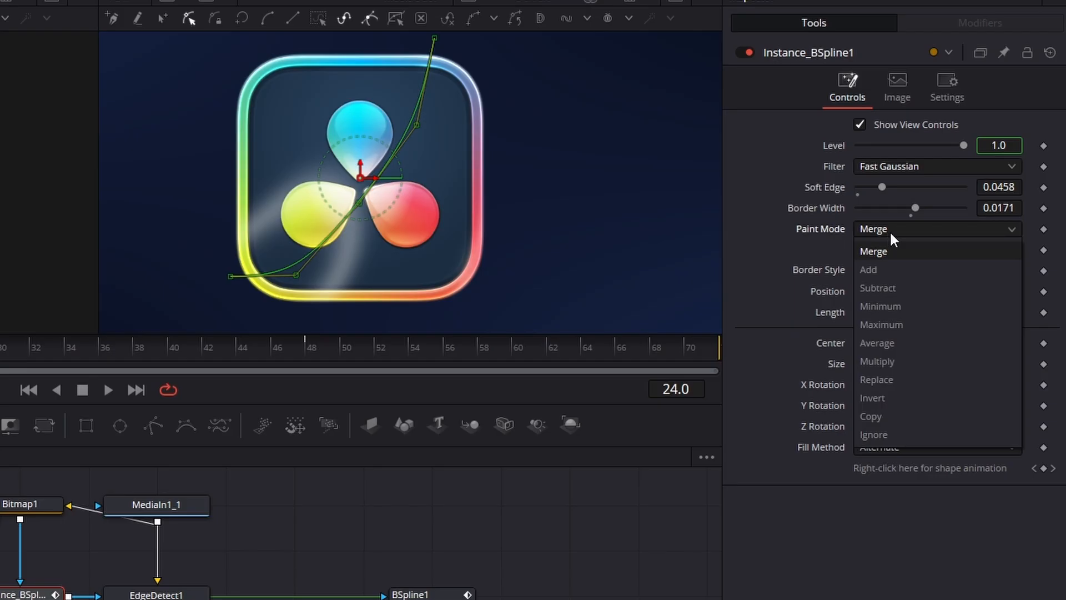
click(875, 285)
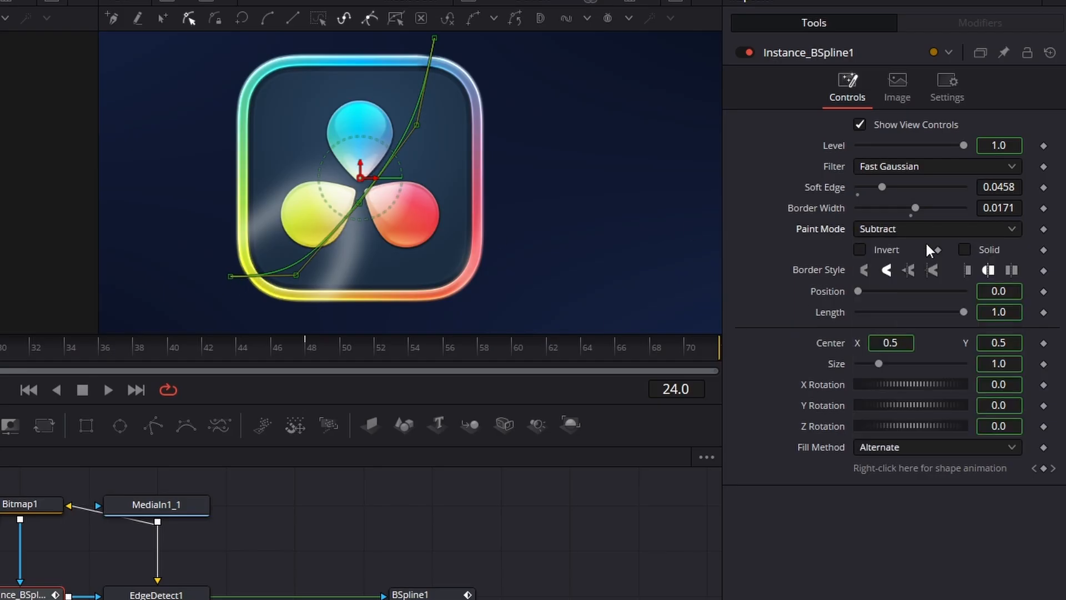
click(861, 250)
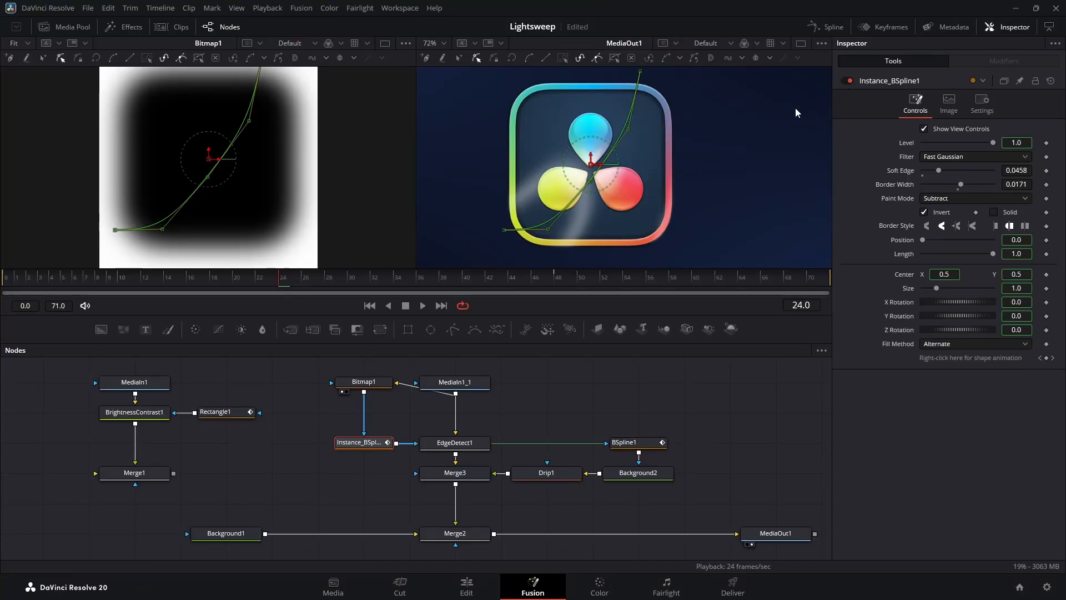
click(475, 443)
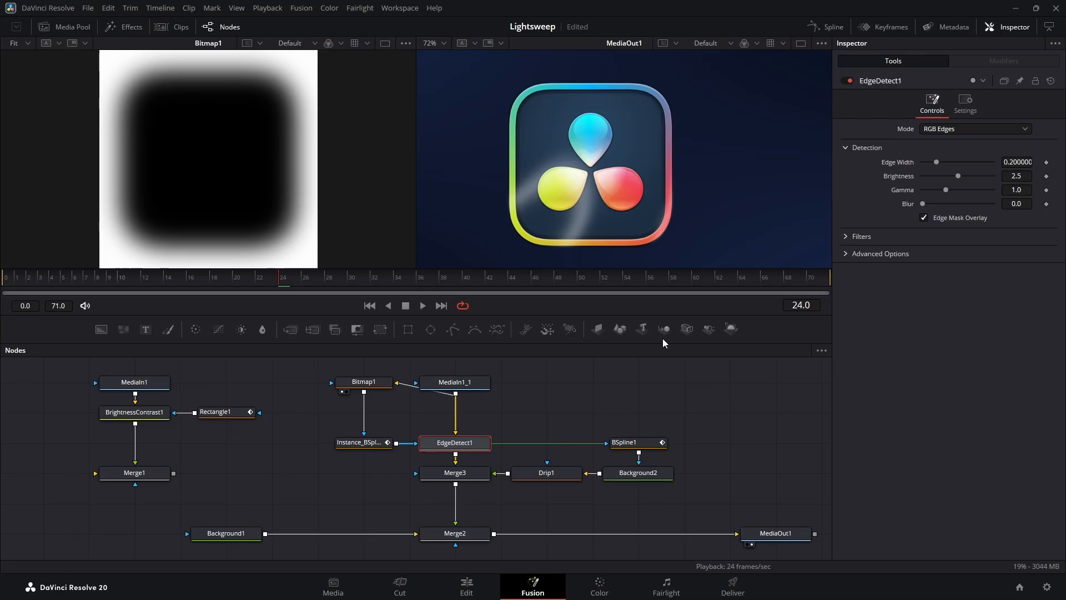
Step: Set the BSpline1 instance's Border Width to 0.3 and Soft Edge to 0.2, and inspect the glow along the logo's upper-right edge
click(366, 443)
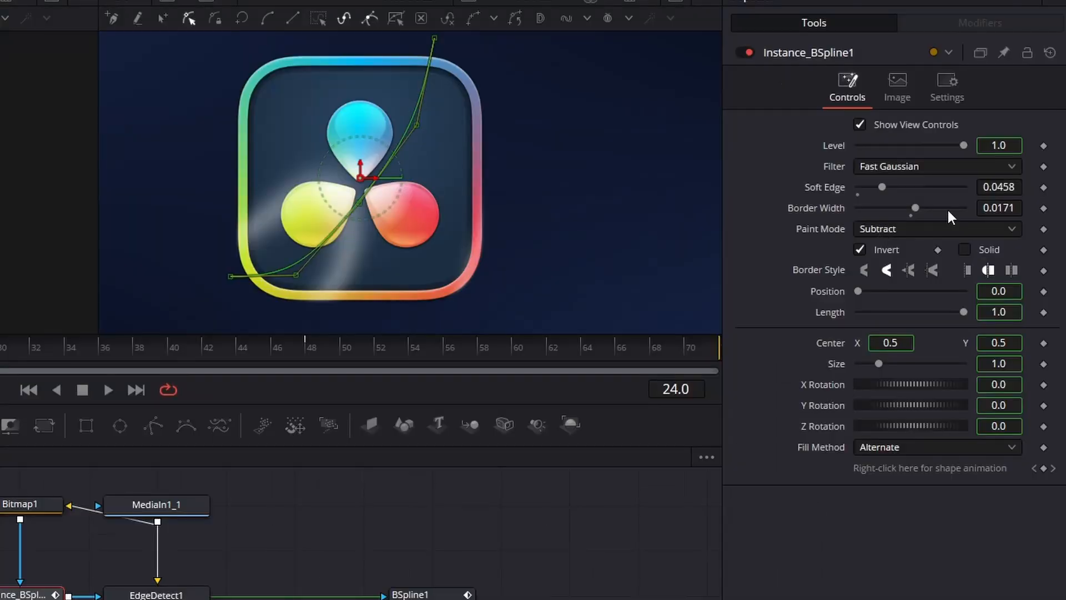
drag(919, 209, 968, 213)
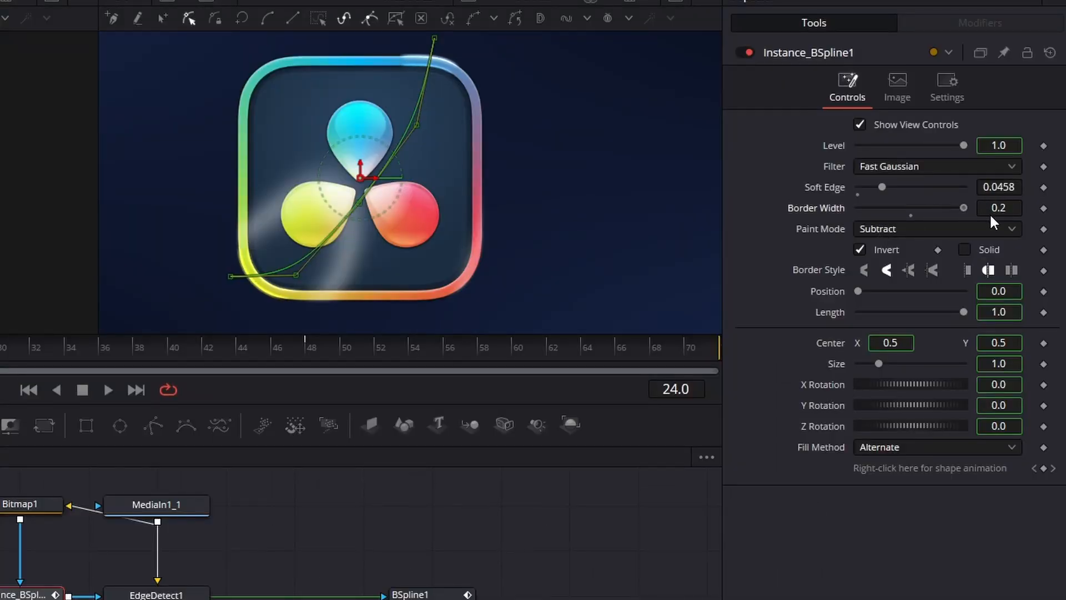
click(995, 207)
key(BackSpace)
key(Tab)
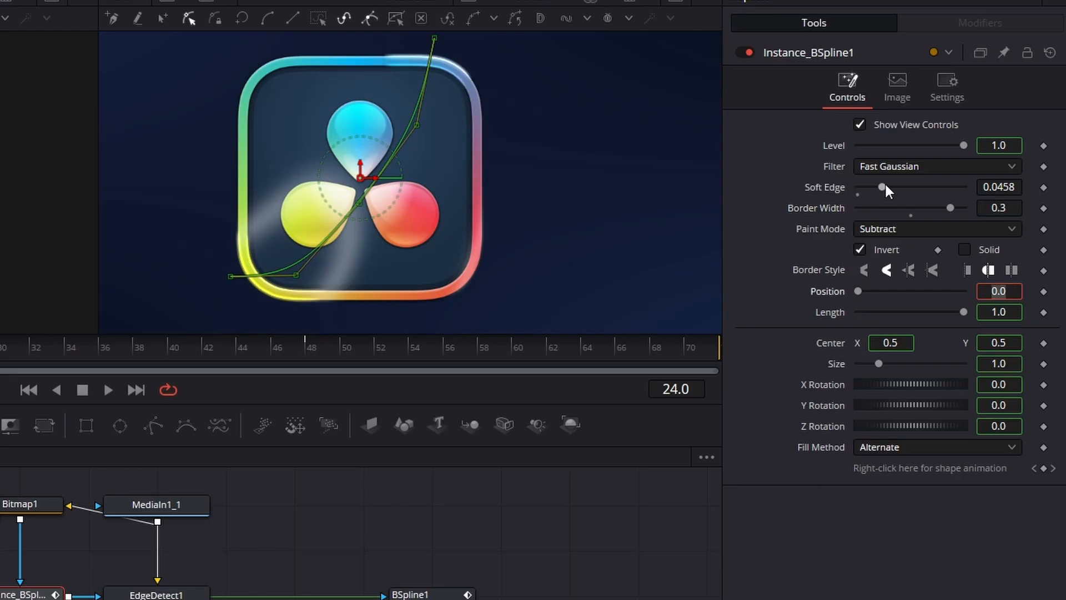
drag(884, 185, 969, 197)
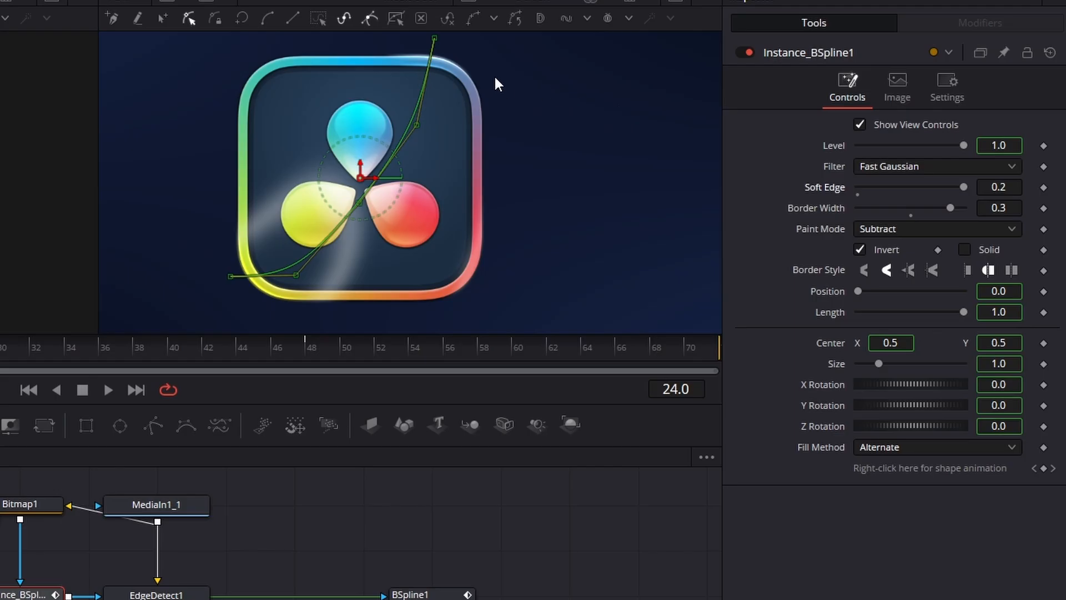
scroll(496, 83, up, 3)
scroll(471, 90, up, 1)
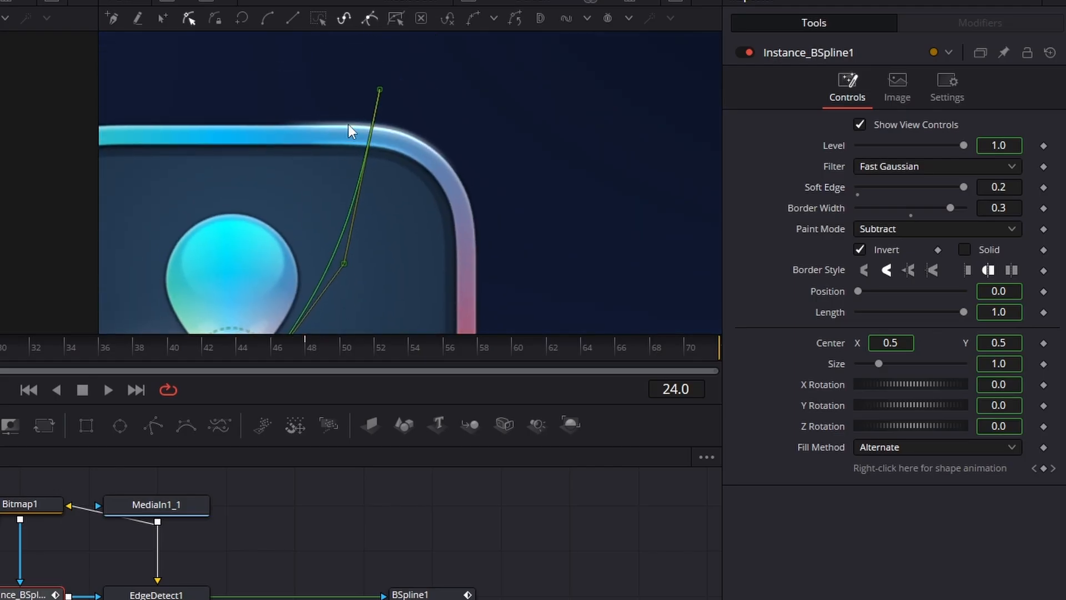
key(ctrl+f)
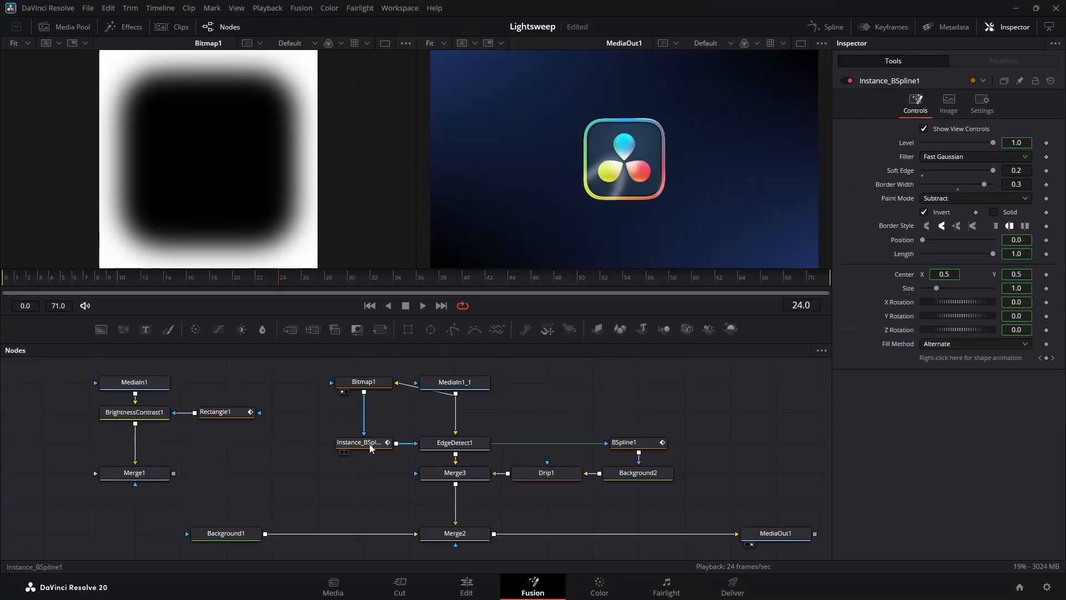
Step: Compare the control settings of the original BSpline1 with those of its instance
click(27, 596)
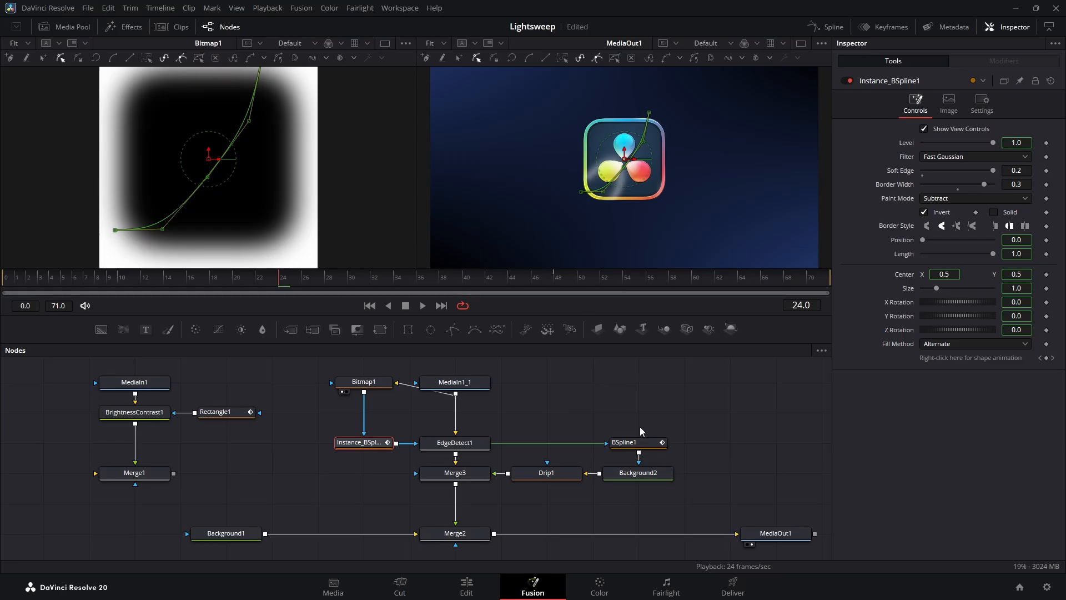
click(650, 442)
mouse_move(650, 443)
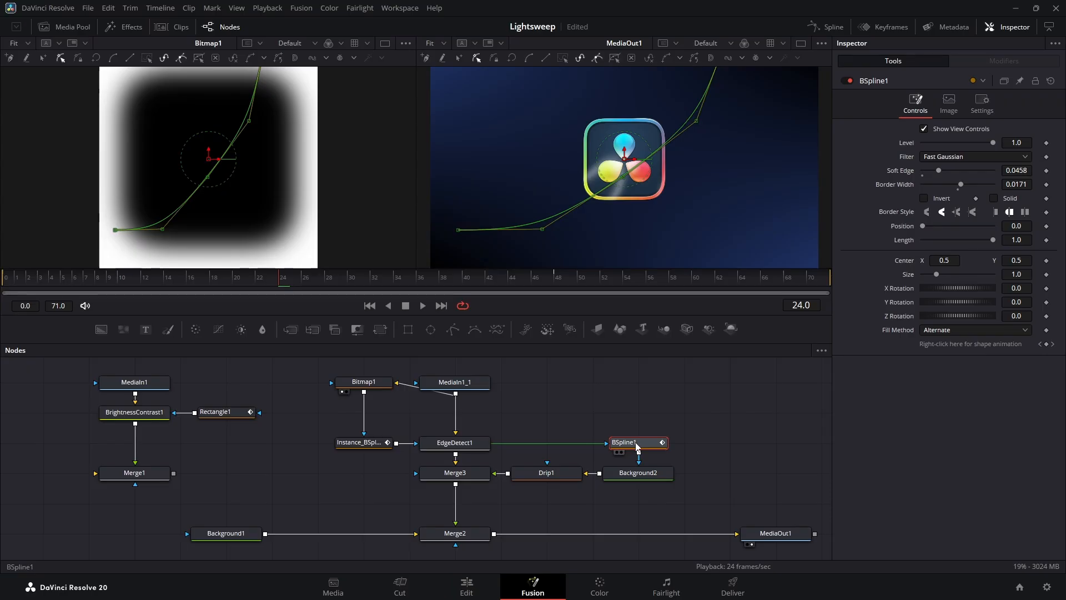
click(364, 453)
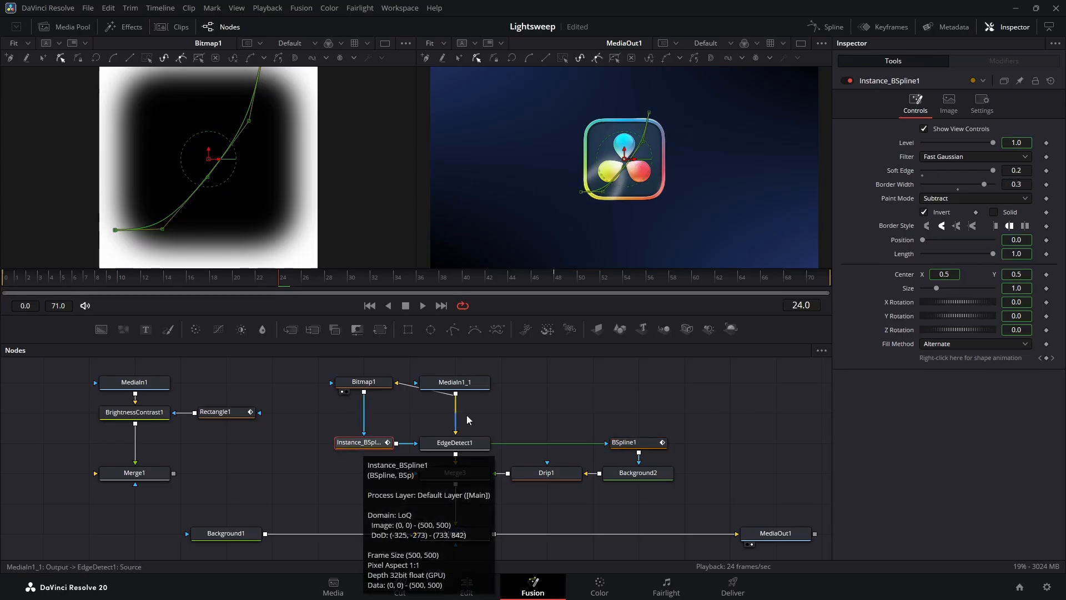
Step: Play back the animation and scrub through the early frames to compare the light sweeps of Merge1 and MediaOut1
click(653, 408)
key(space)
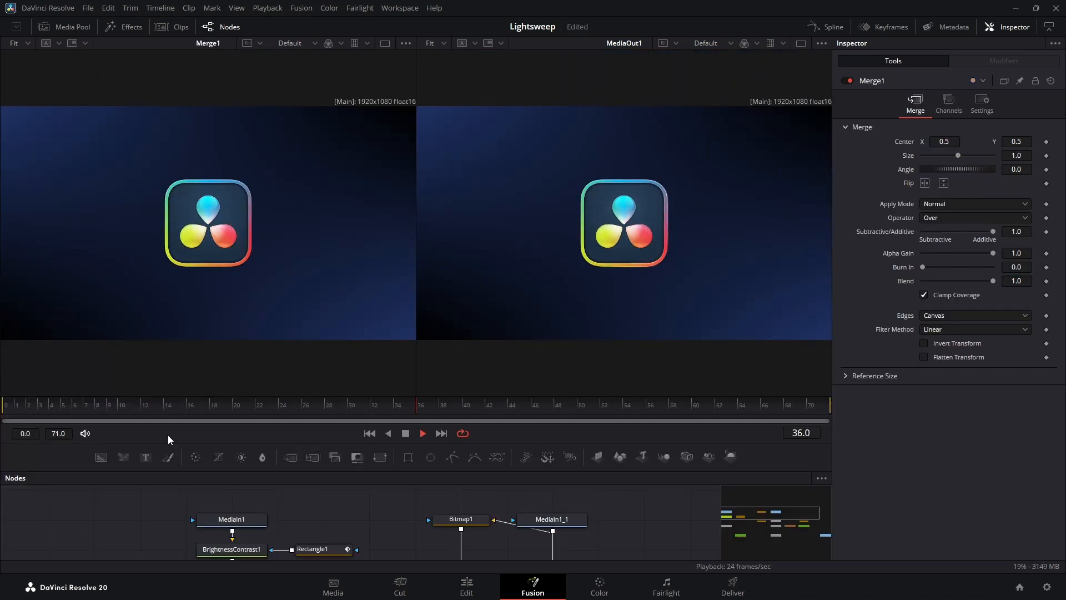
key(space)
drag(6, 408, 256, 412)
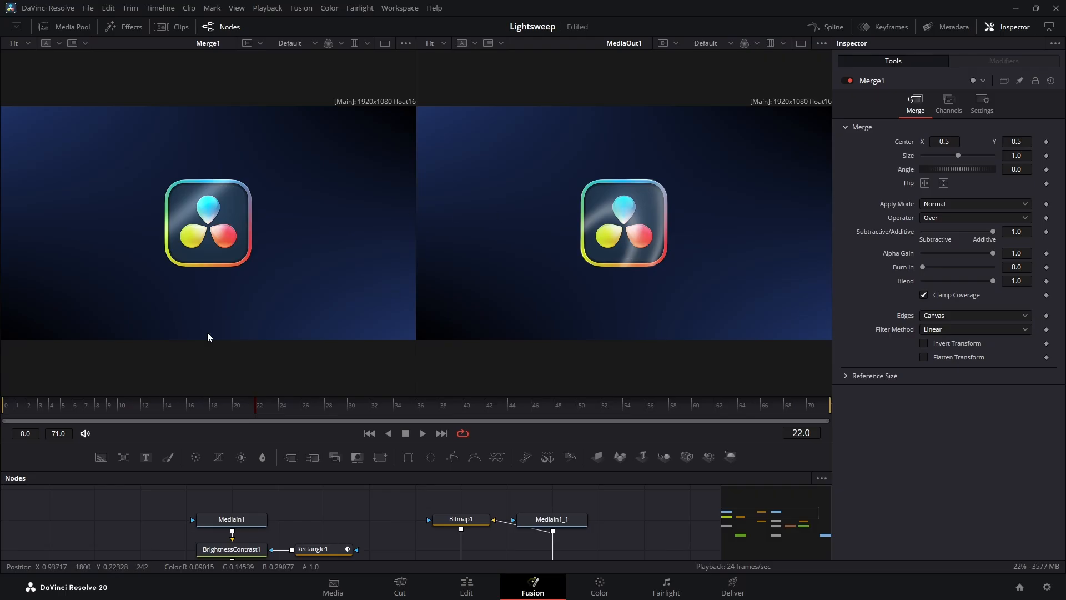
drag(39, 402, 187, 418)
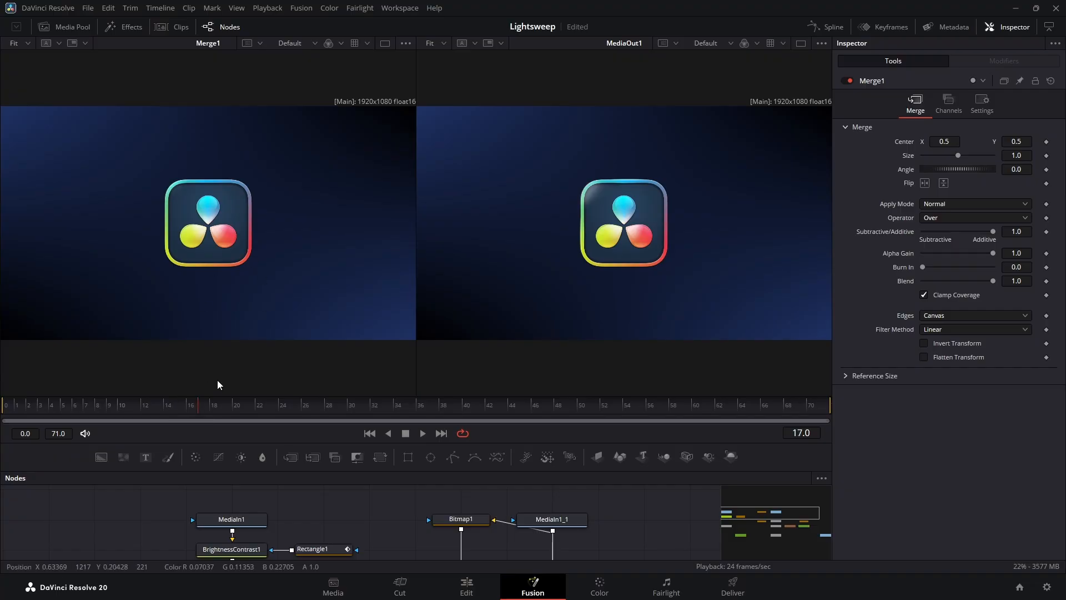